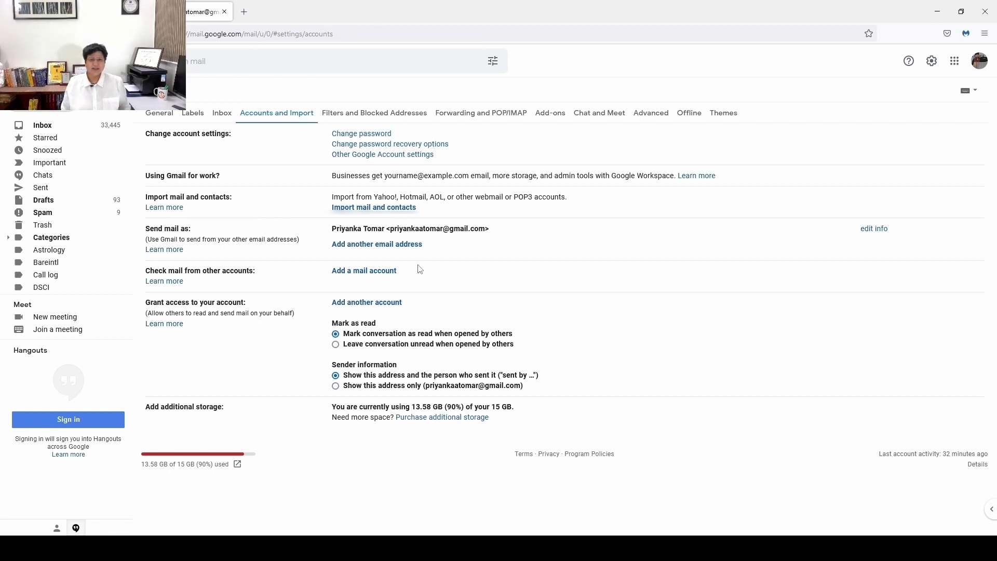
Open the other Google Account settings and go to the "Things you've done and places you've been" section under Data & privacy.
click(372, 155)
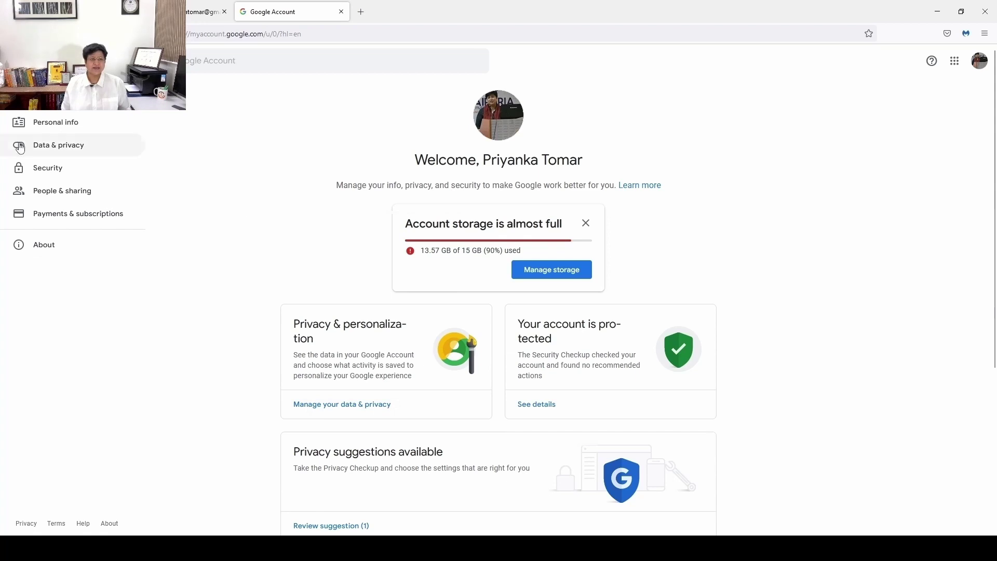
click(53, 152)
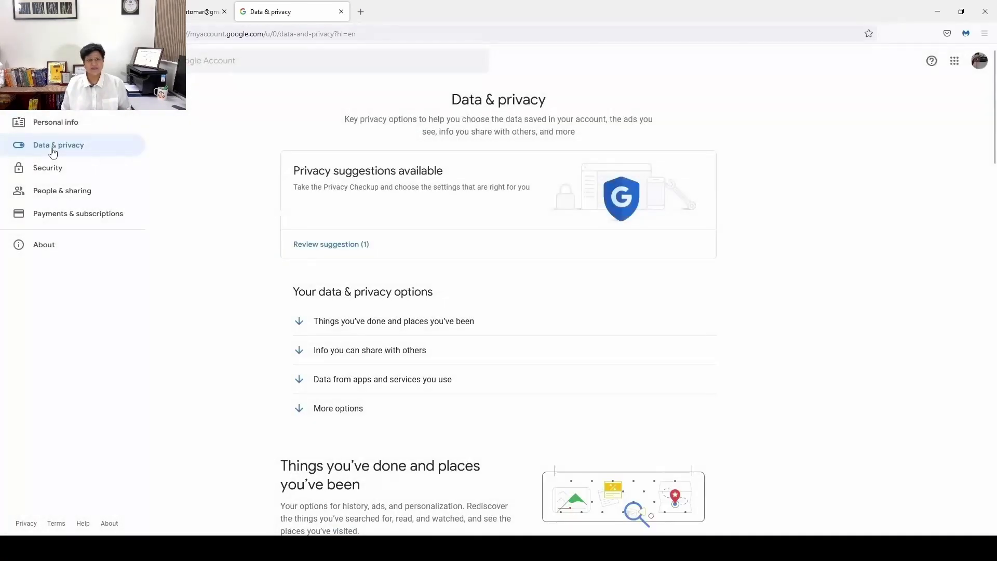
scroll(356, 233, down, 1)
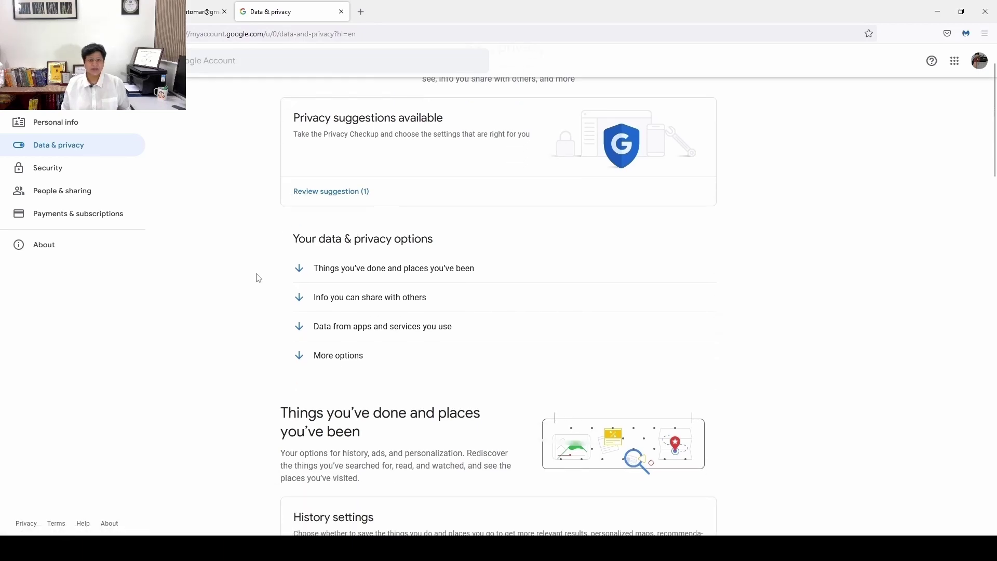
click(300, 269)
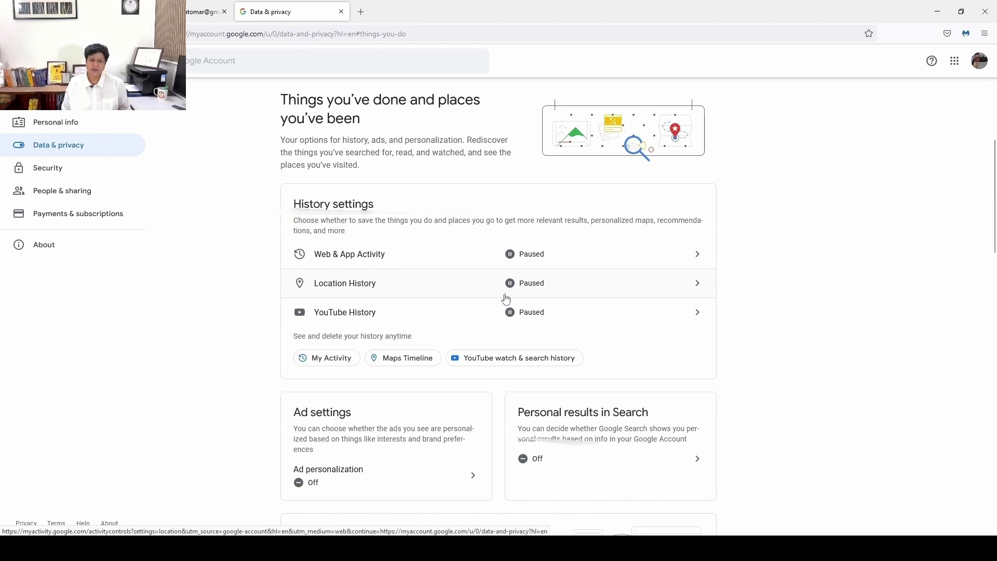
Open the YouTube History setting, turn it on and acknowledge the confirmation.
click(514, 318)
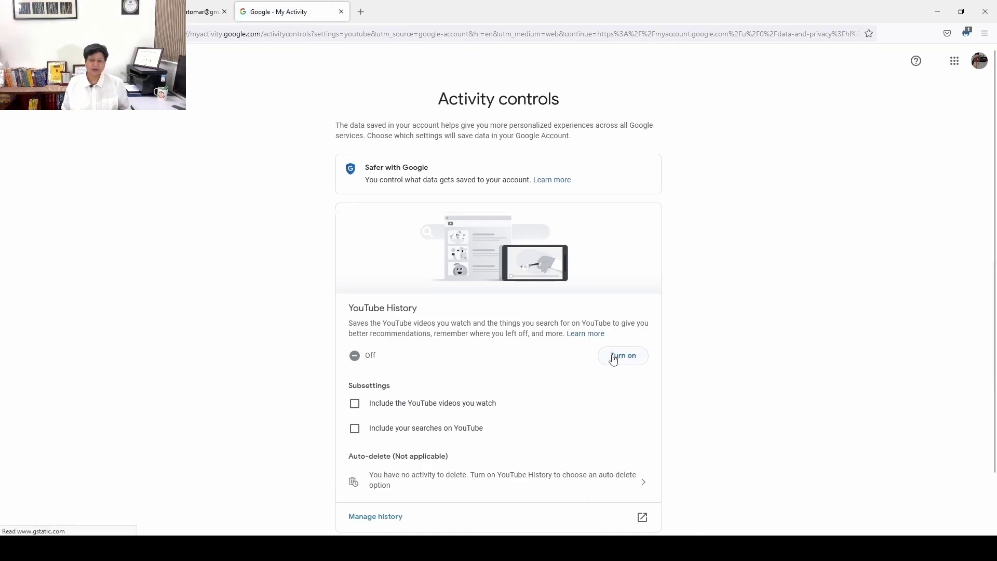
scroll(621, 355, down, 1)
click(627, 309)
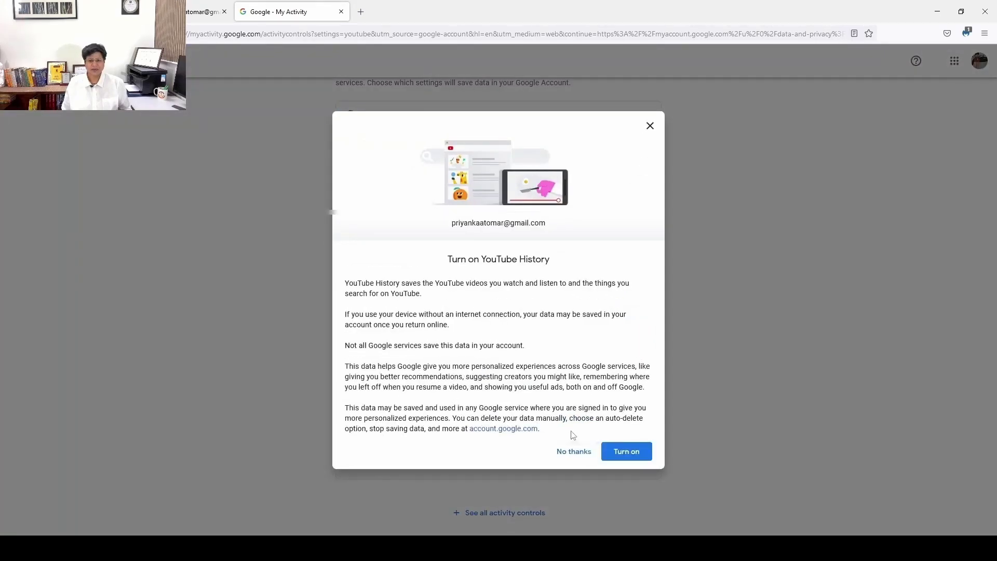
click(604, 450)
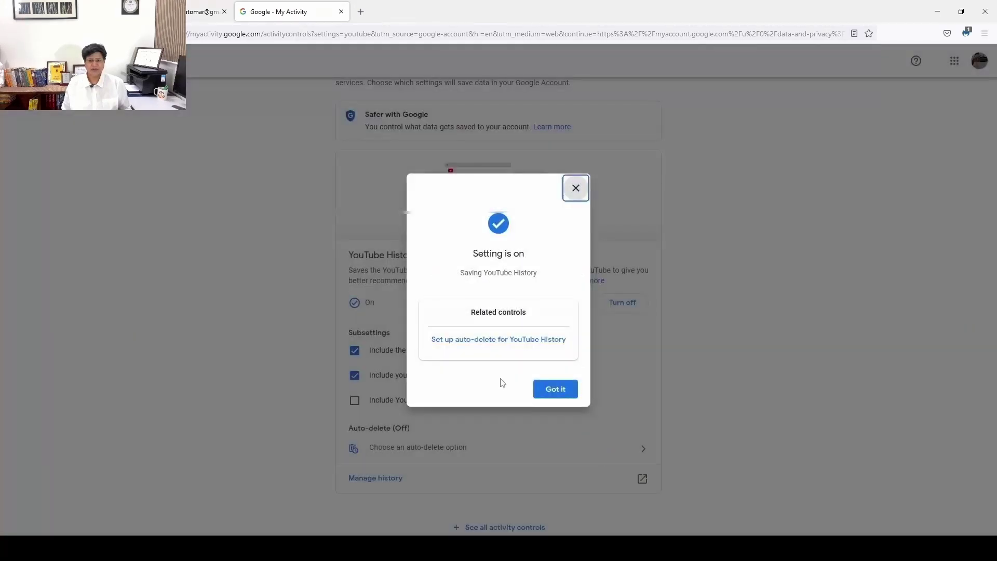
click(557, 393)
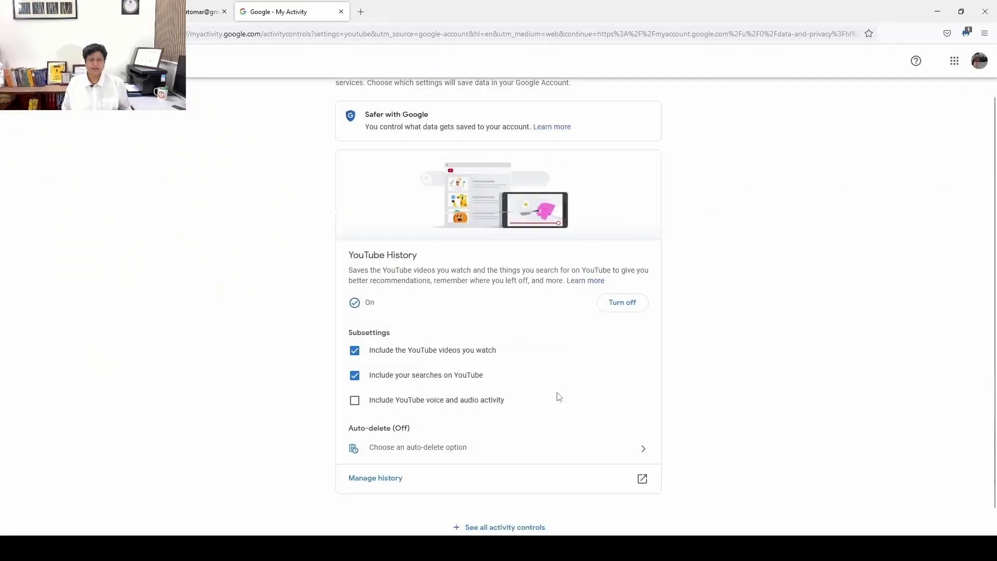
Open the consent notice for including YouTube voice and audio activity, and dismiss it without agreeing.
scroll(520, 385, down, 1)
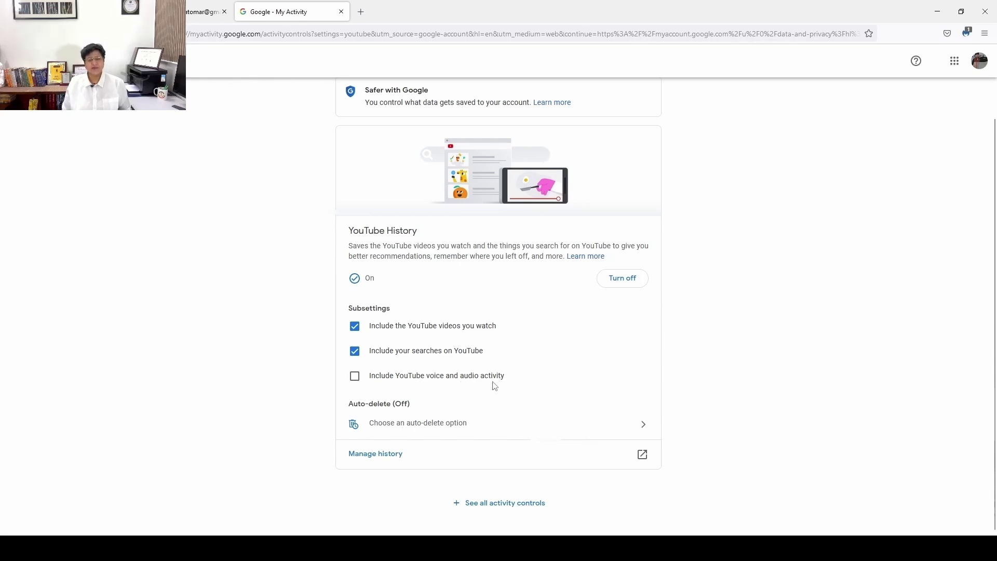
click(355, 377)
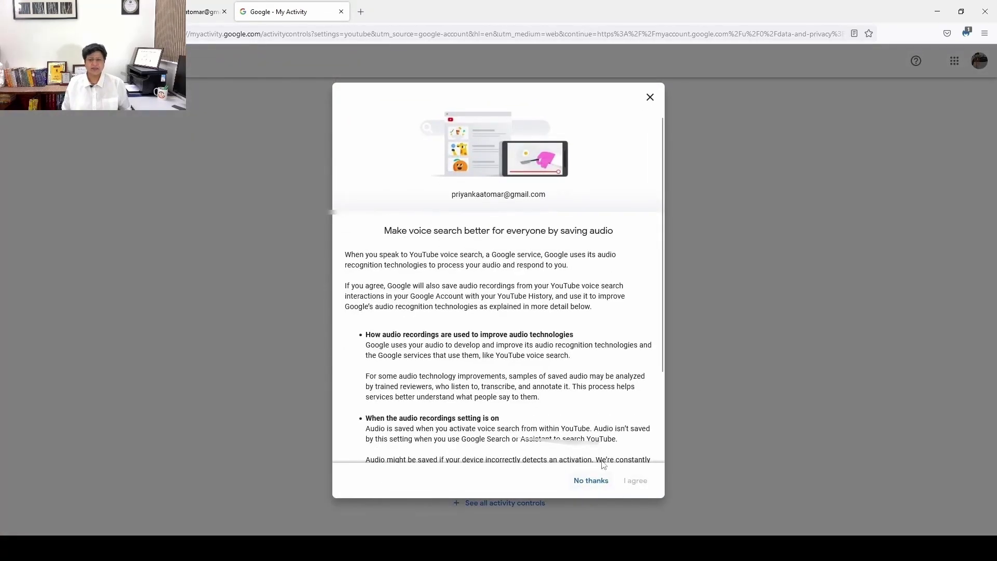
click(650, 99)
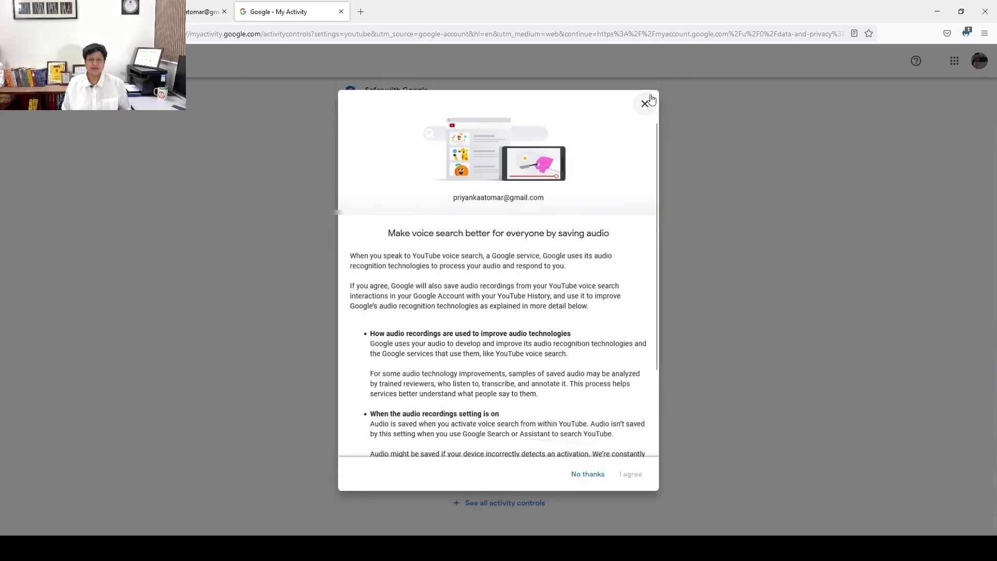
Pause both the YouTube watch history and the YouTube search history, acknowledging each confirmation.
click(356, 326)
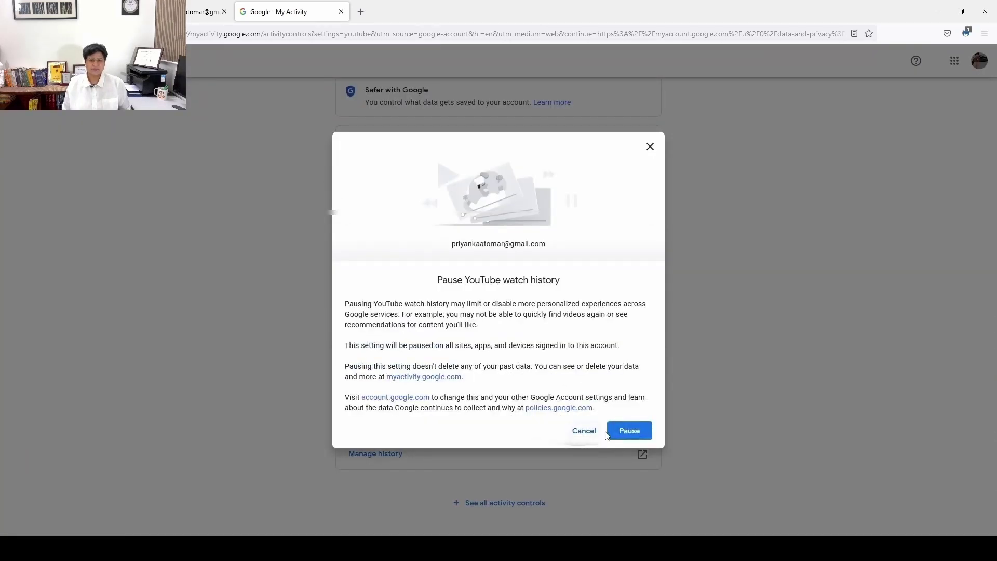
click(629, 431)
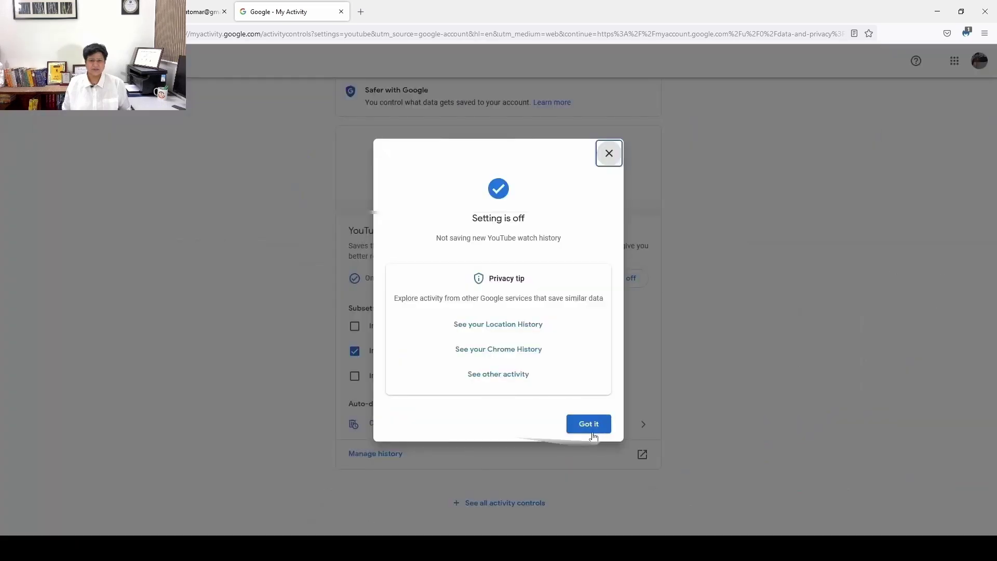
click(583, 428)
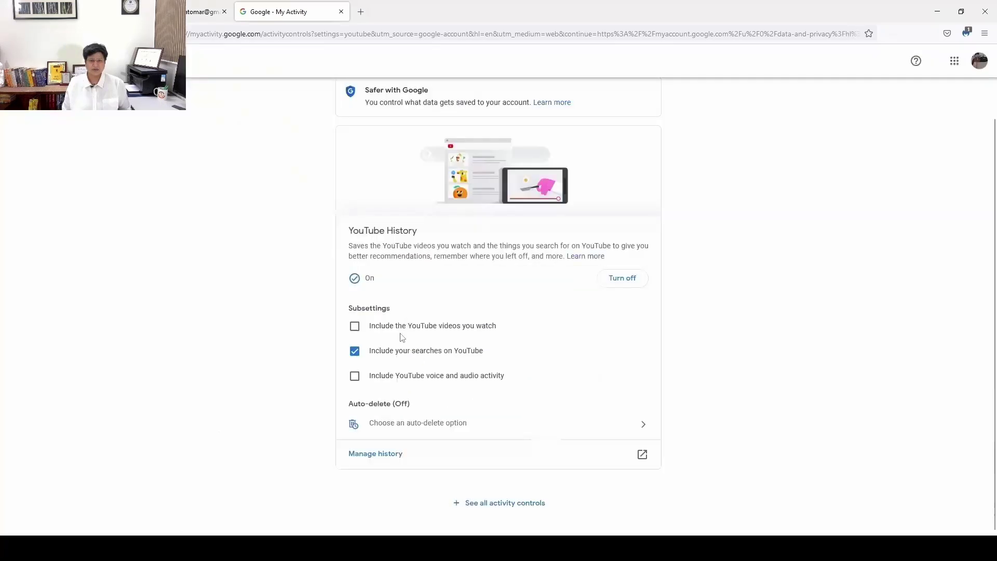
click(354, 352)
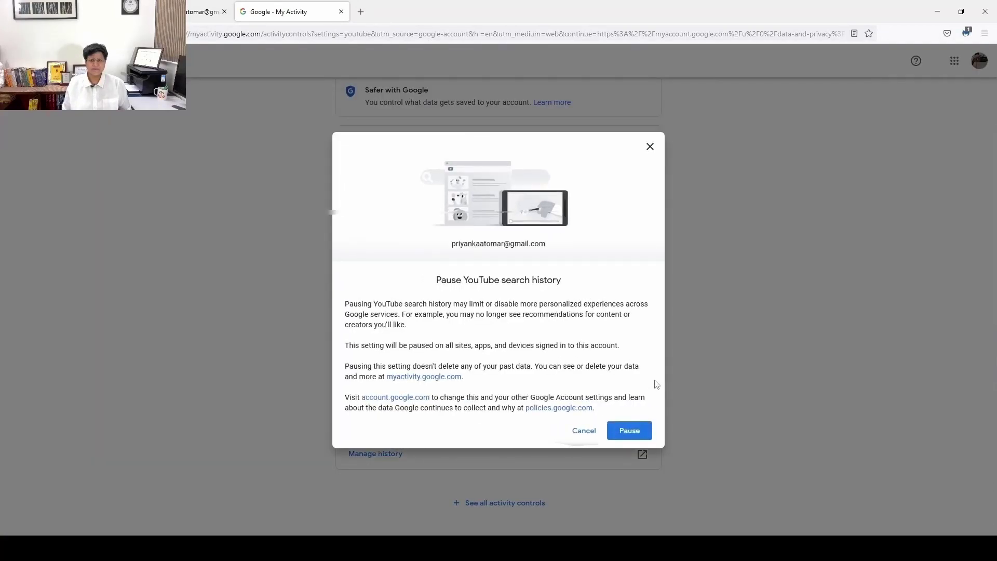
click(620, 440)
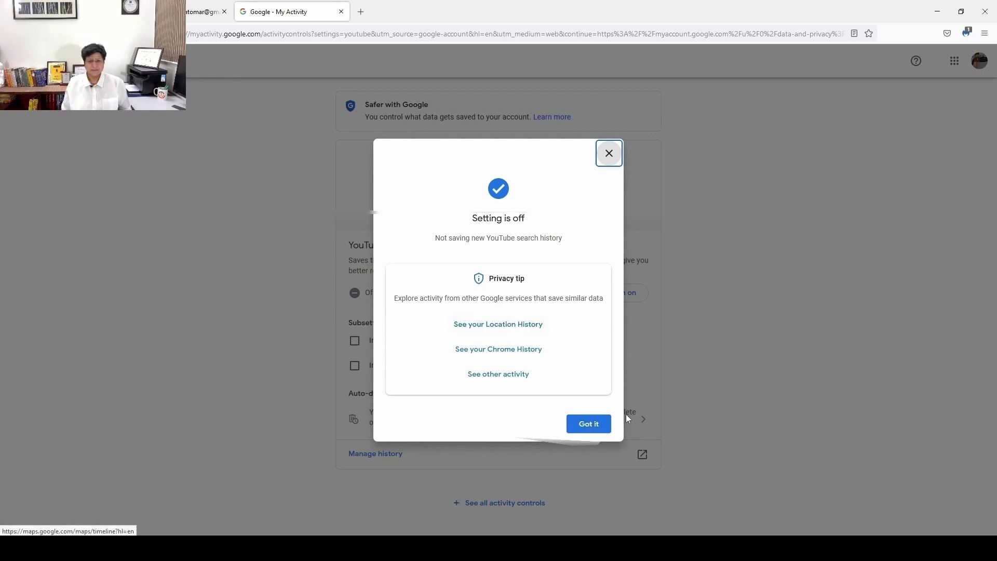
click(595, 426)
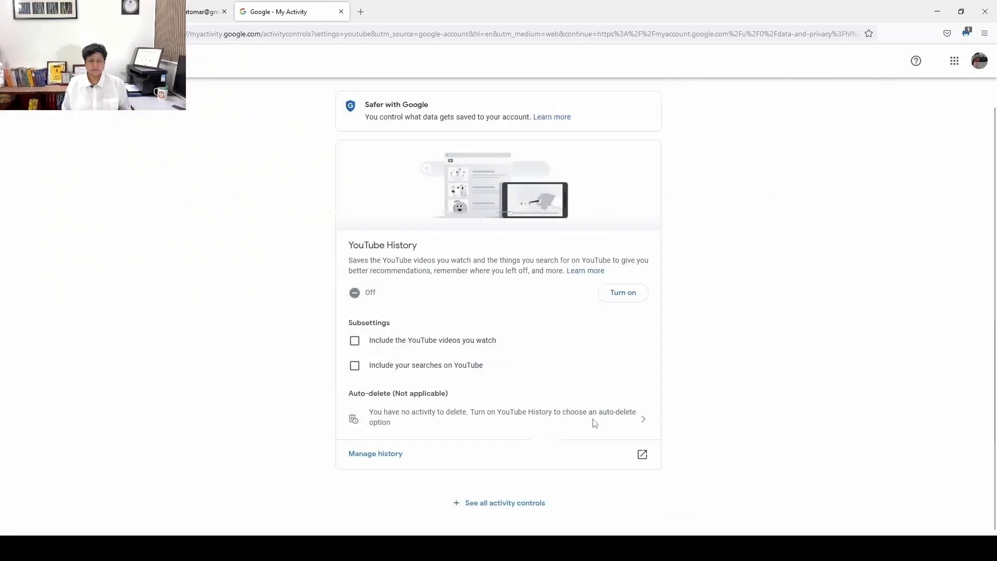
Show all activity controls and review the Web & App Activity and Location History sections.
click(462, 506)
scroll(375, 410, down, 3)
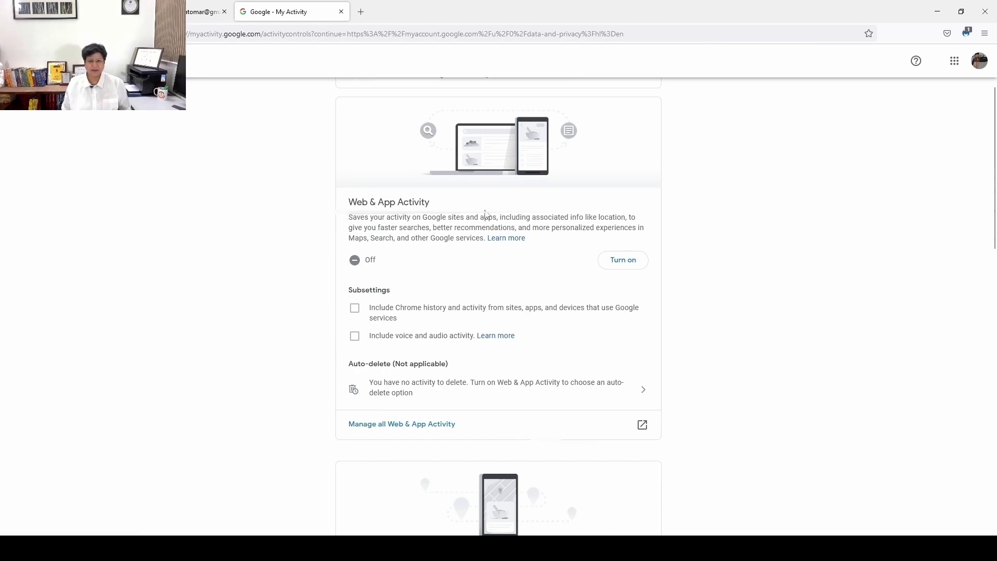
scroll(486, 215, down, 6)
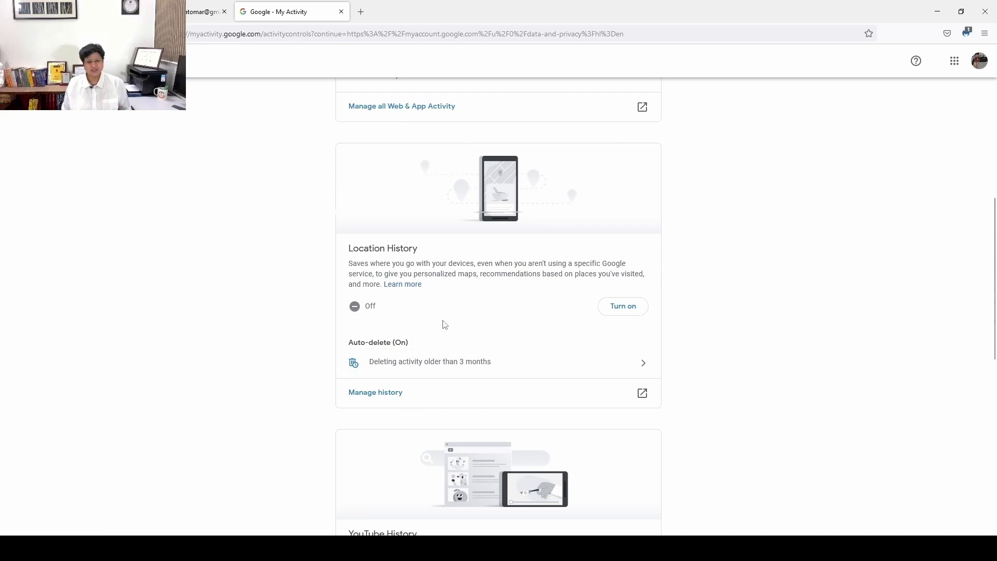
scroll(445, 325, down, 2)
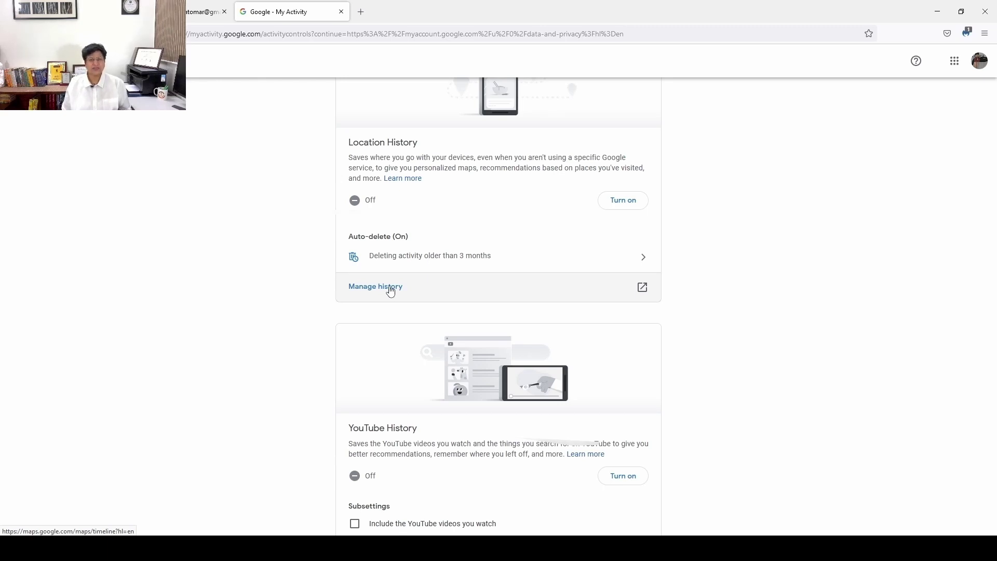
Open the Location History auto-delete options, try "Don't auto-delete activity", and reselect auto-deleting activity older than 3 months.
click(572, 259)
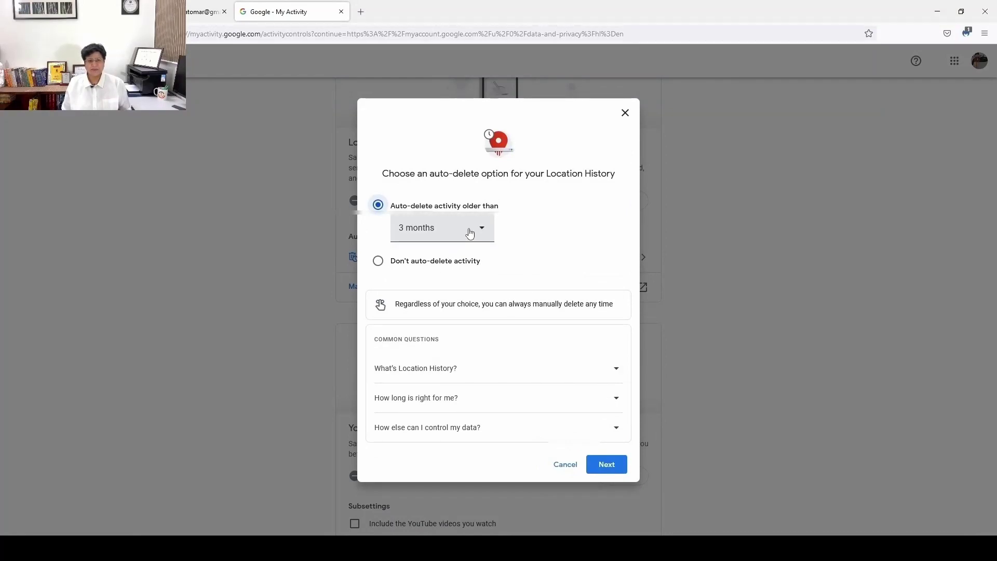
click(378, 266)
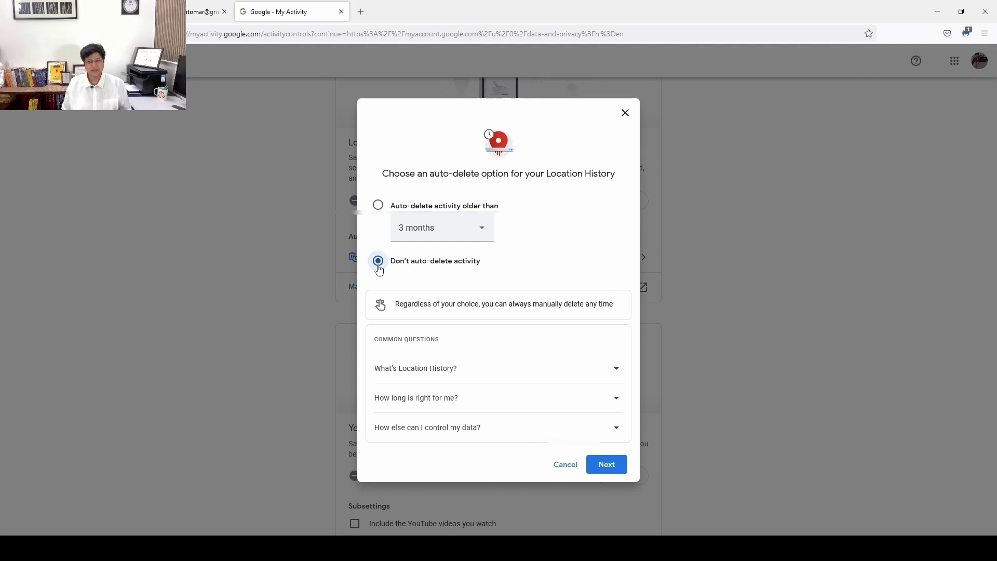
click(378, 205)
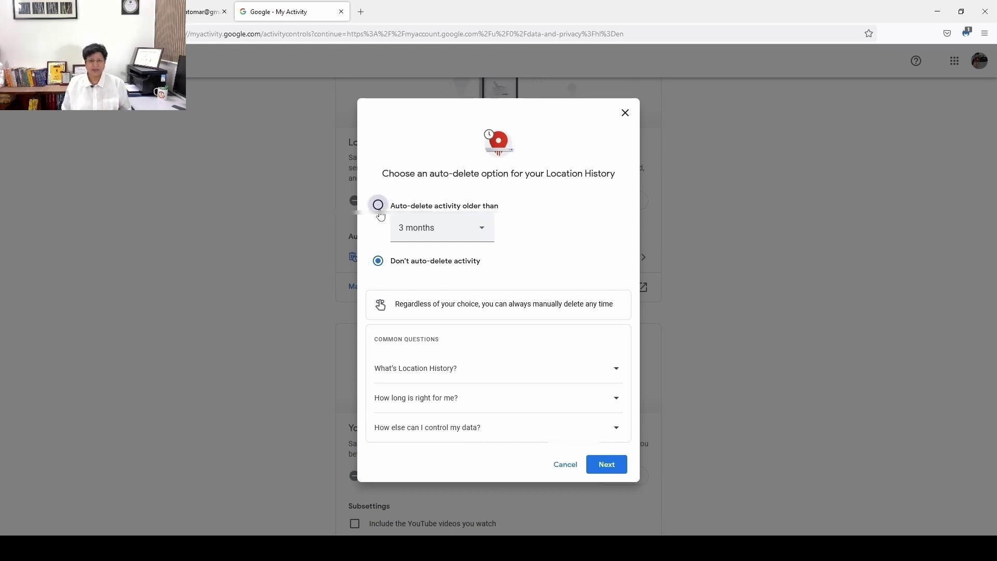
click(451, 241)
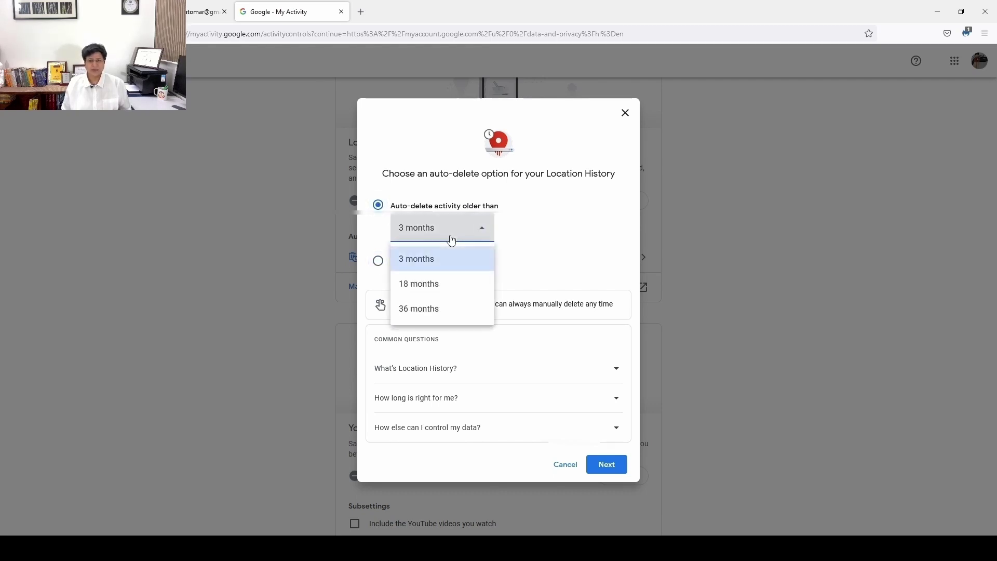
click(449, 265)
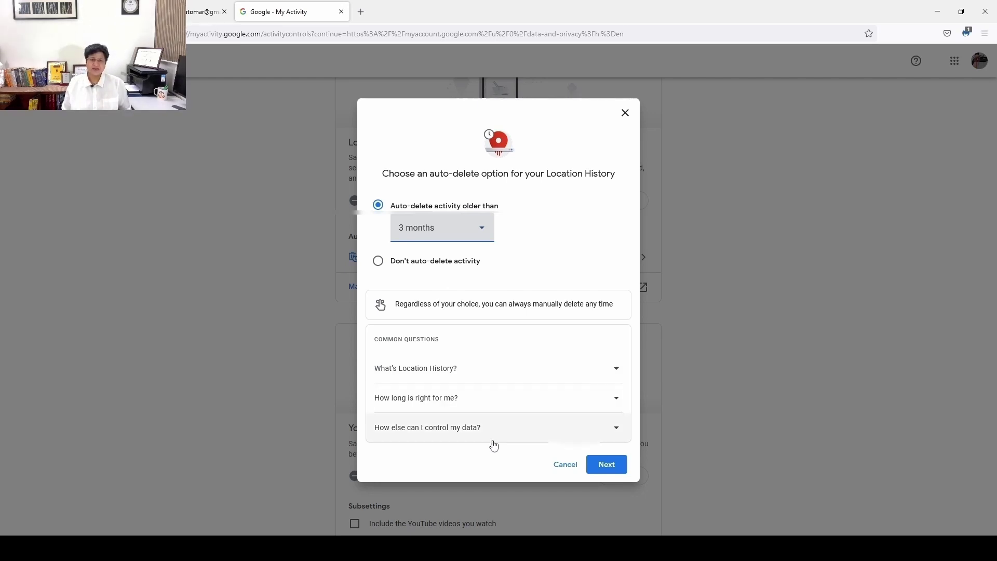
Follow the myactivity.google.com link in the data control FAQ and review the Delete Activity time ranges without deleting anything.
click(448, 431)
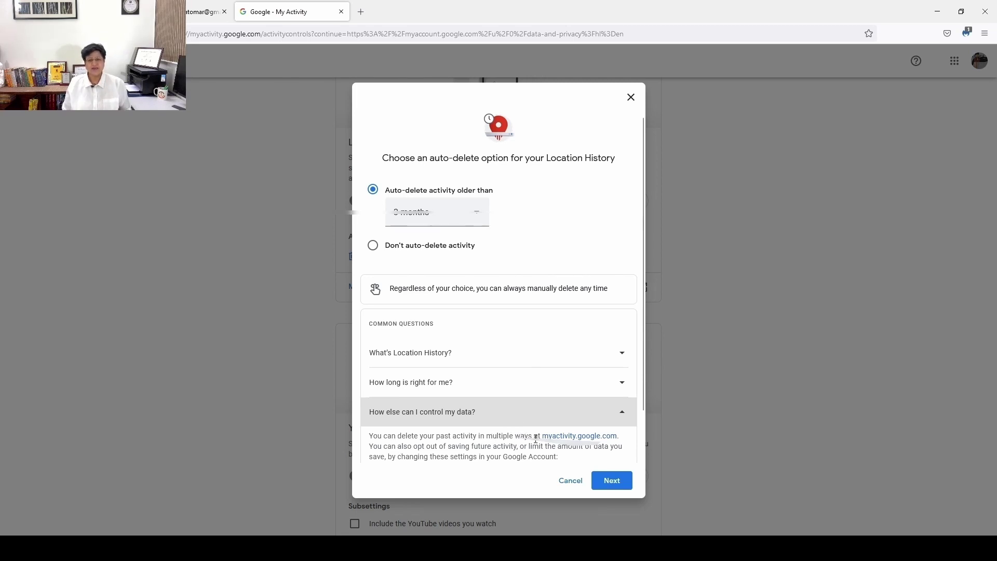
click(567, 440)
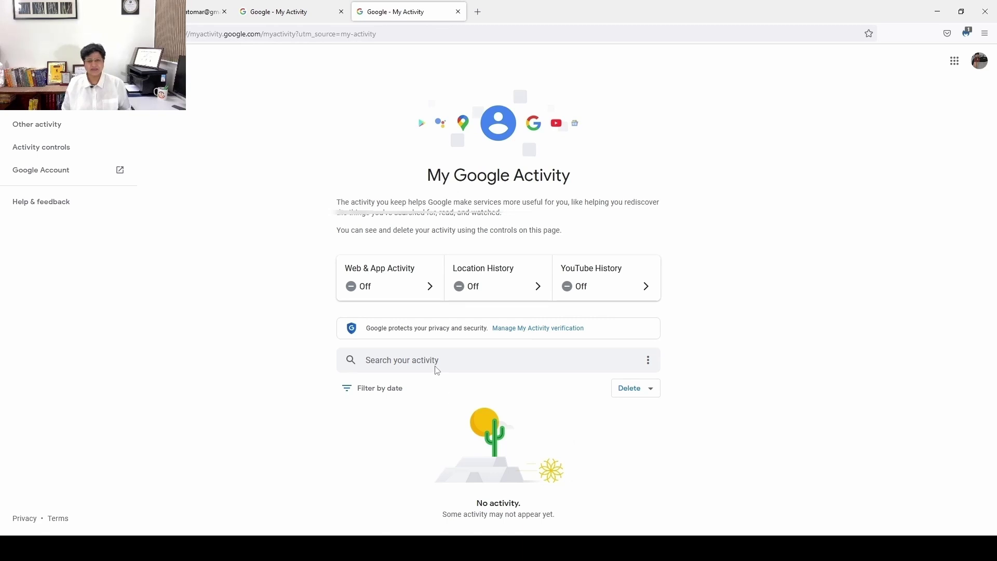
click(630, 391)
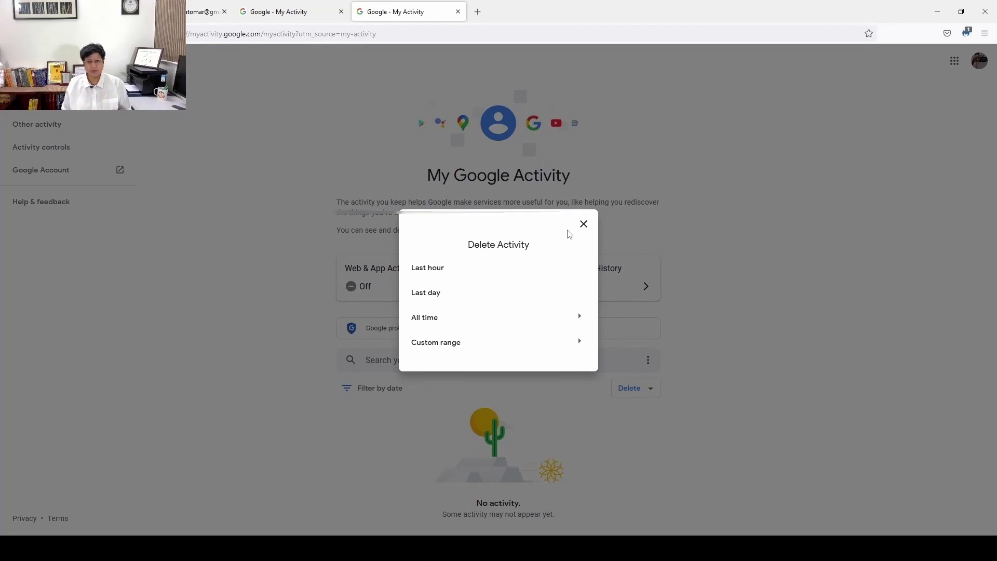
click(584, 221)
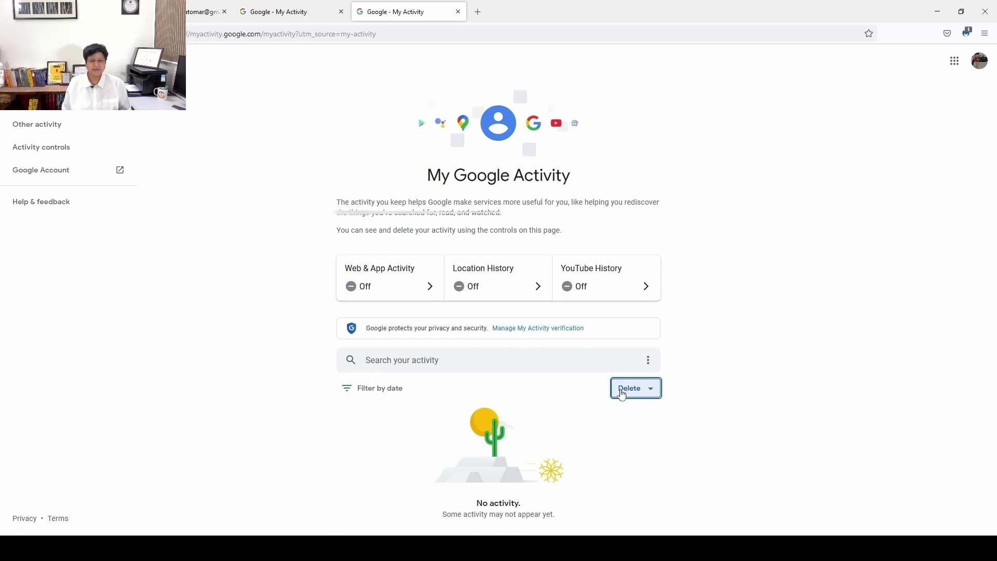
Open the activity controls from My Google Activity and review them down to the Ad personalization section.
click(53, 148)
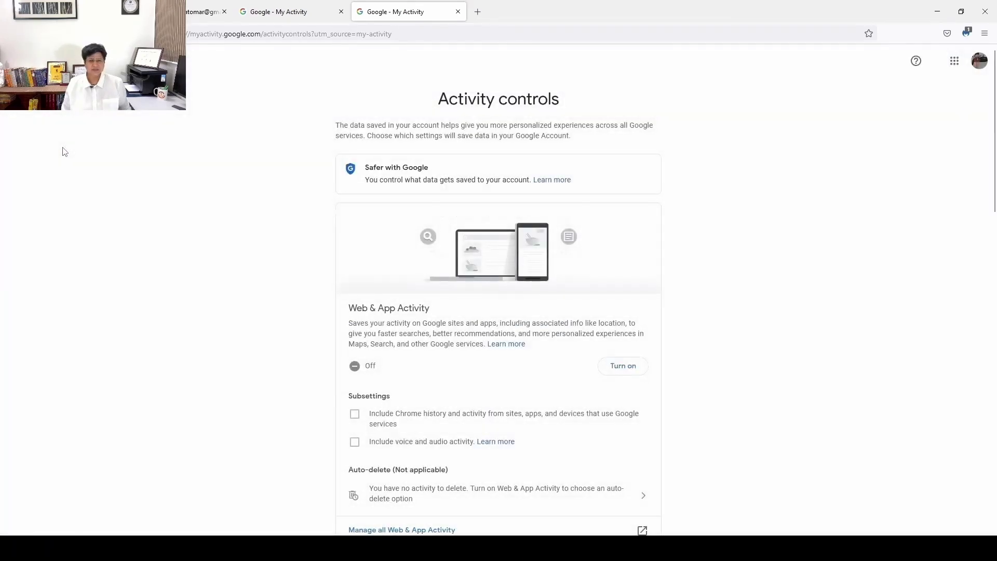
scroll(530, 338, down, 2)
scroll(533, 339, down, 10)
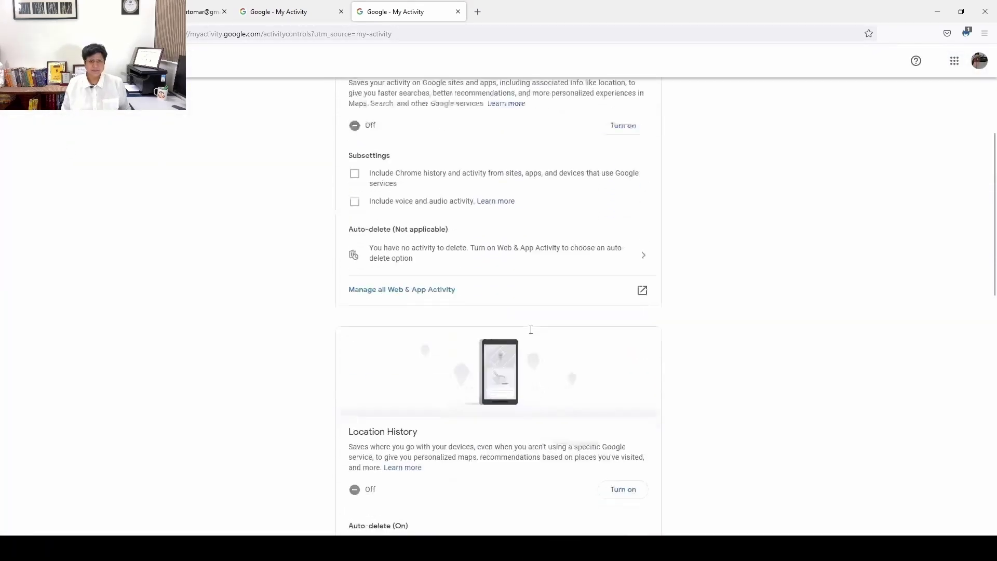
scroll(533, 334, down, 4)
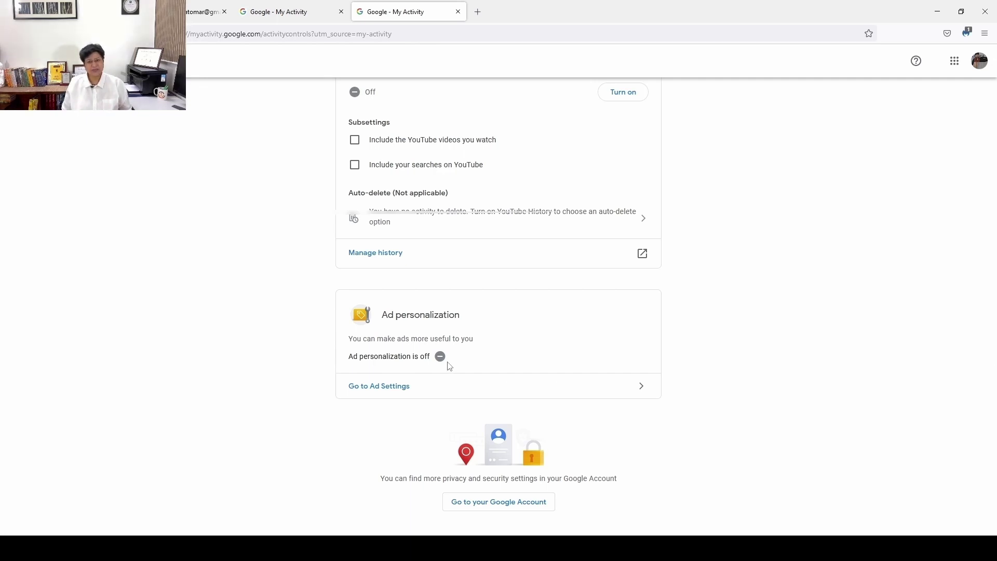
Open Ad Settings, expand the advanced ad personalization options, and return to the activity controls.
click(404, 397)
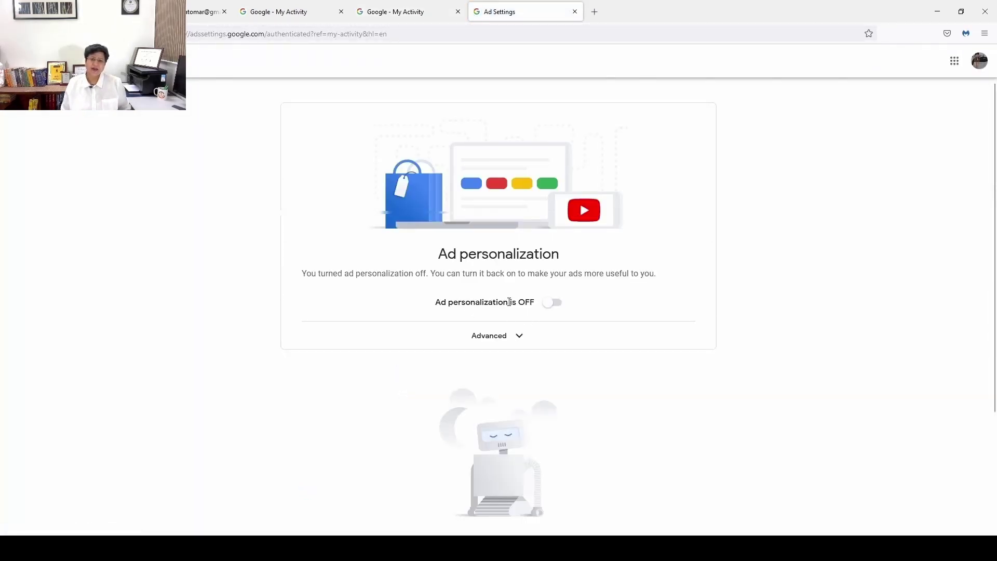
click(520, 337)
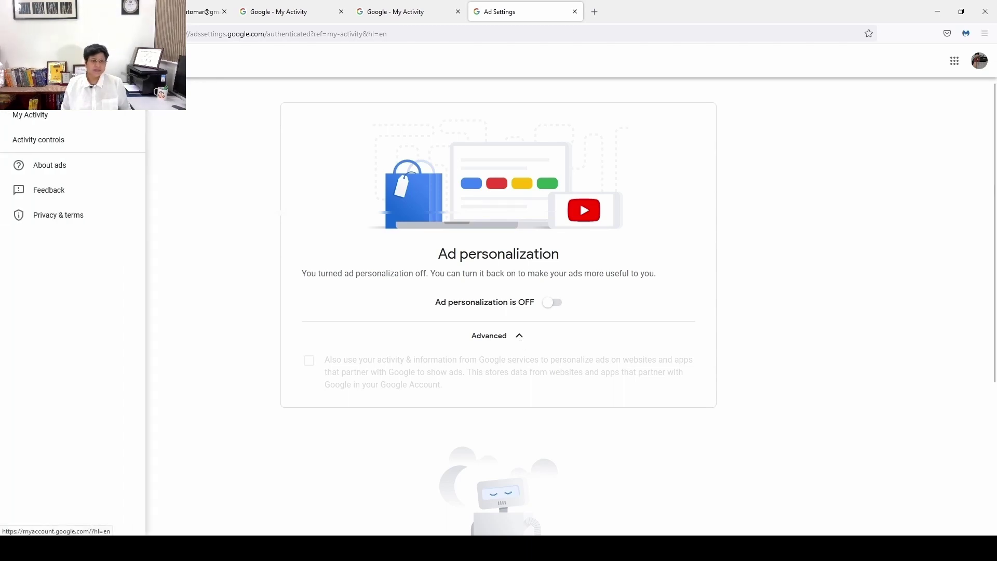
click(65, 152)
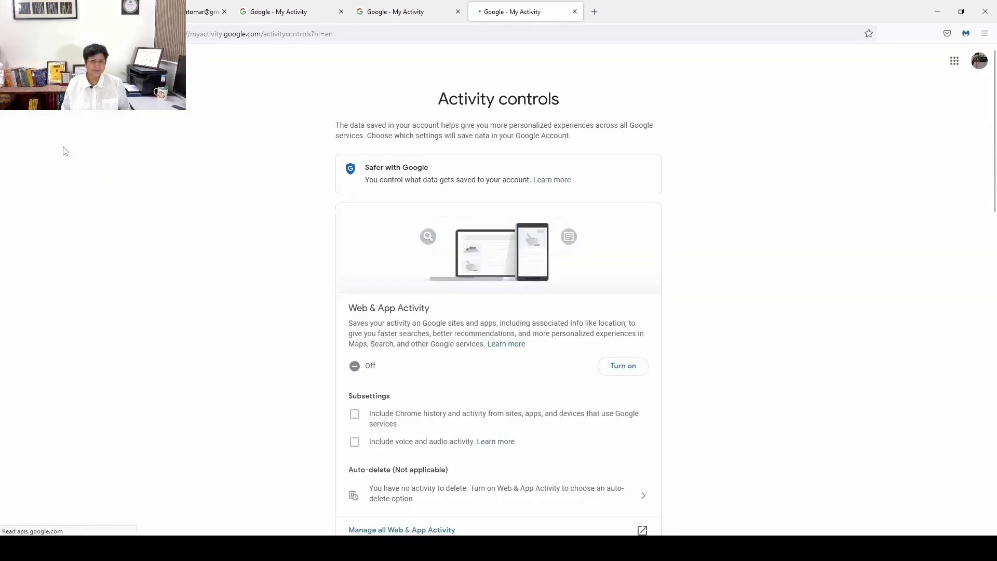
Go through the activity controls down to the Ad personalization section and open the Google Account home page from there.
scroll(171, 121, down, 15)
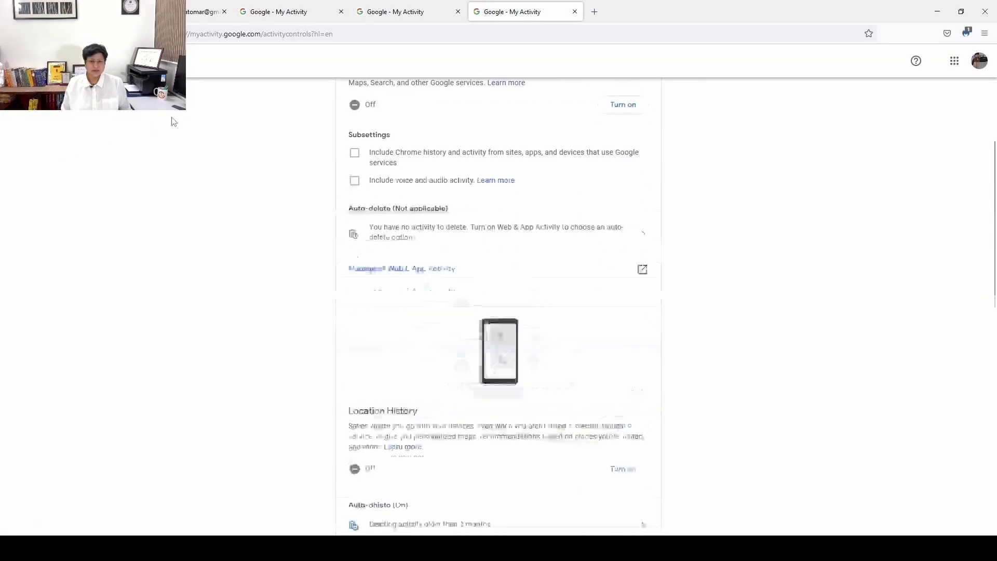
scroll(171, 120, down, 4)
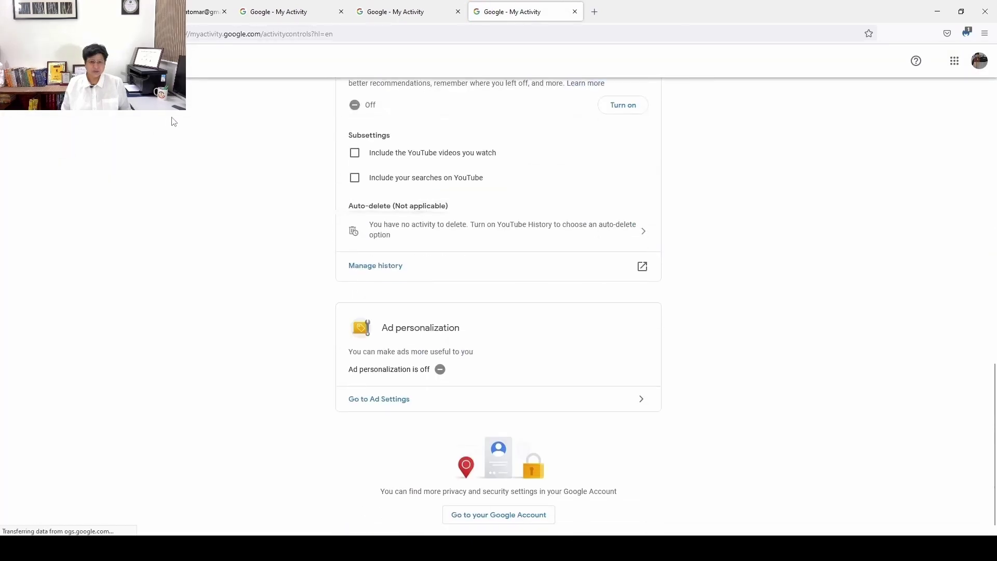
scroll(172, 120, down, 1)
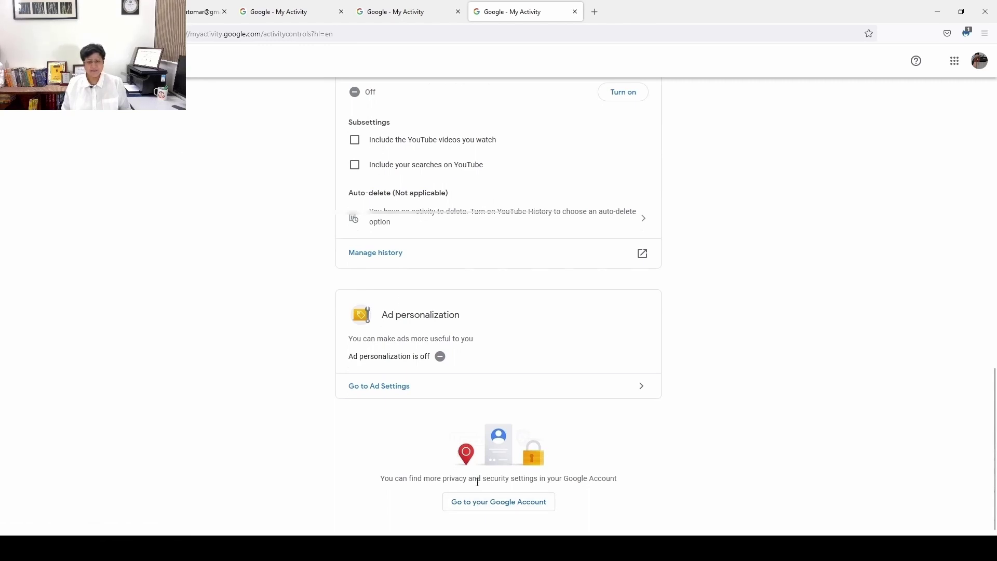
click(510, 508)
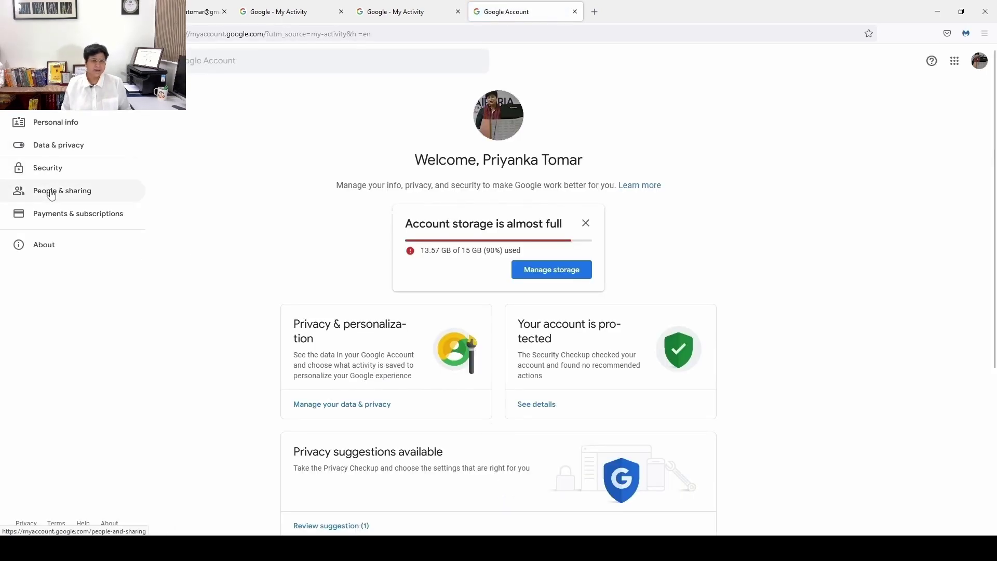
Open the account's Security page and review sign-in, verification methods, signed-in devices, Enhanced Safe Browsing and sign-in to other sites.
click(50, 175)
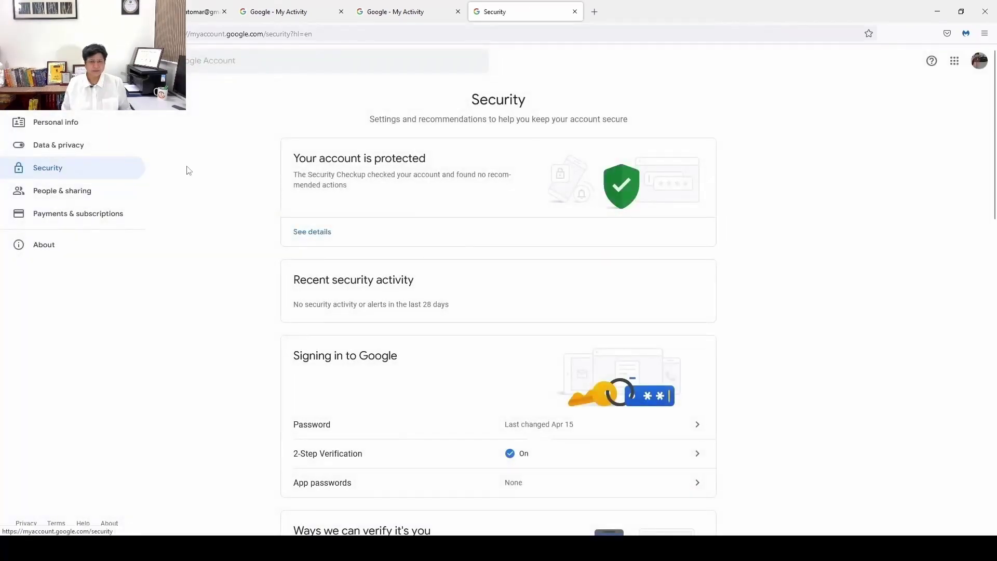
scroll(315, 202, down, 2)
scroll(315, 203, down, 1)
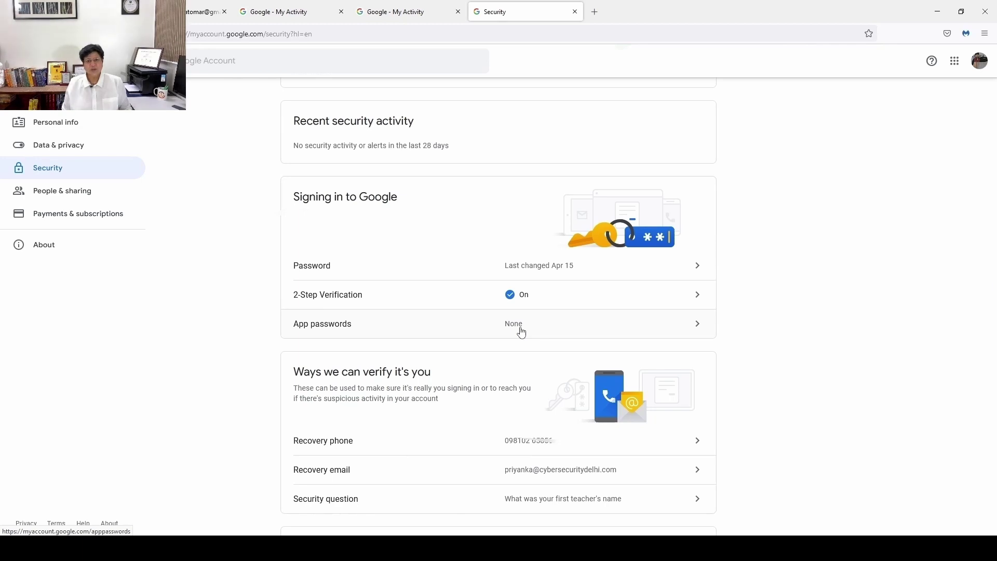
scroll(521, 333, down, 5)
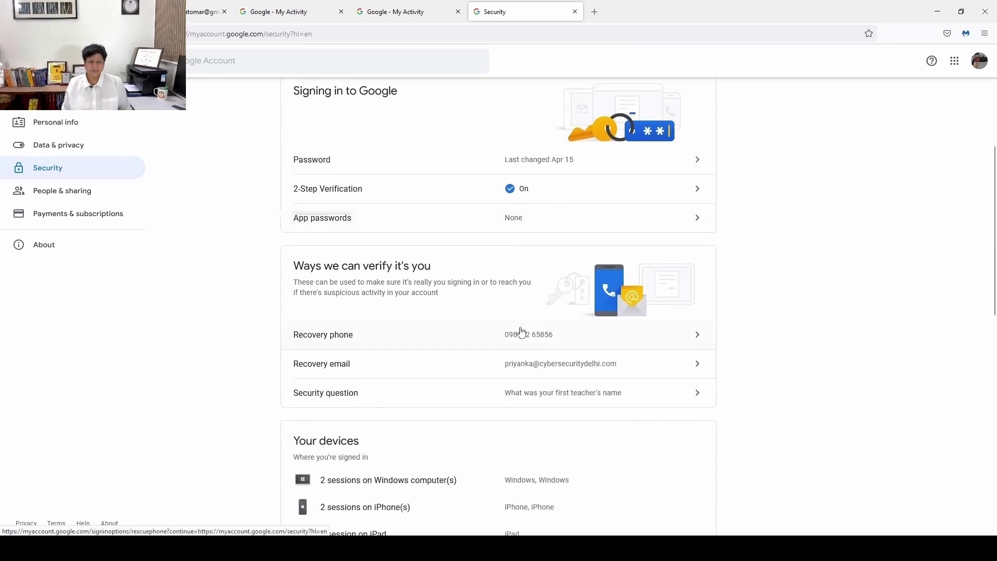
scroll(517, 329, down, 2)
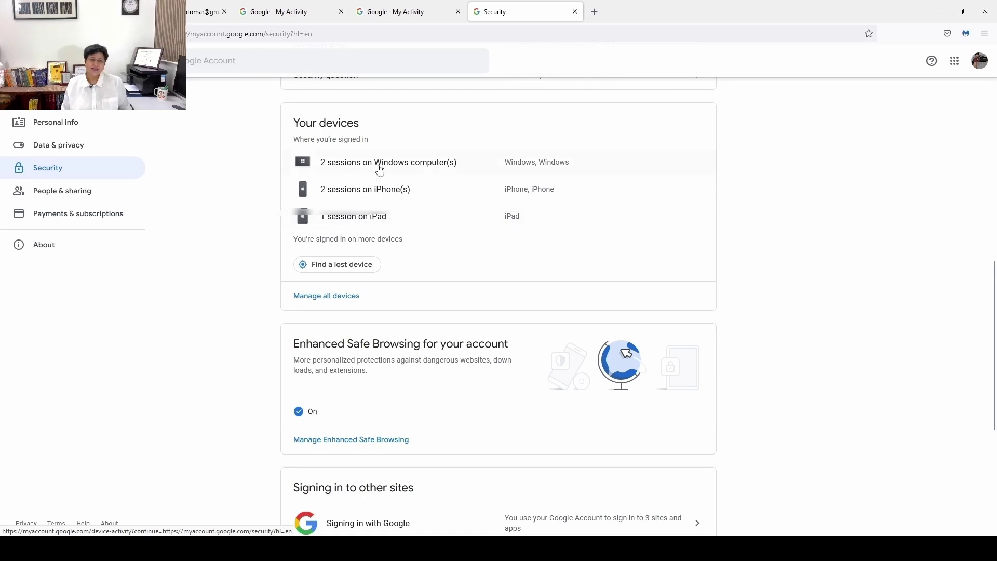
scroll(379, 168, down, 2)
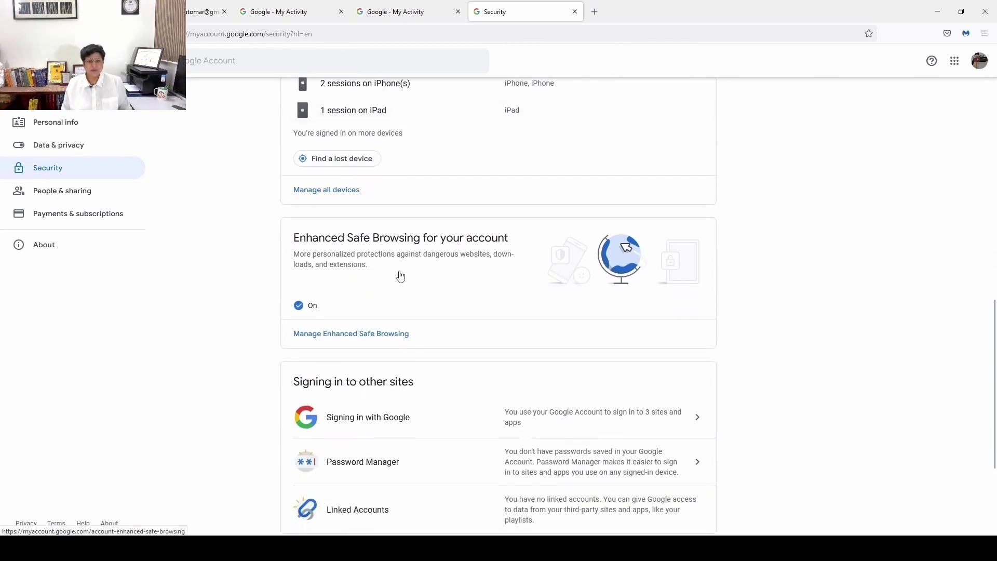
scroll(401, 276, down, 1)
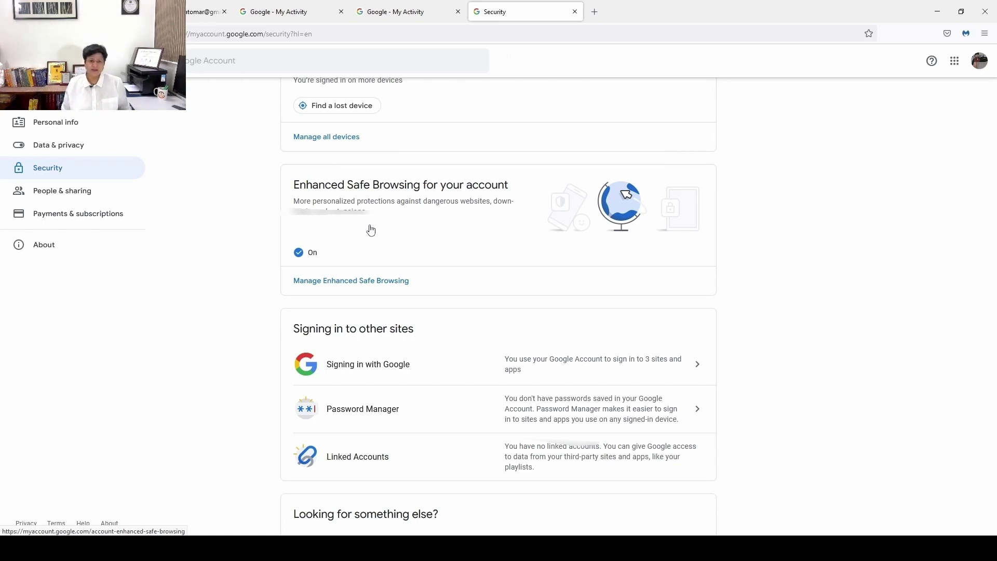
scroll(371, 230, down, 3)
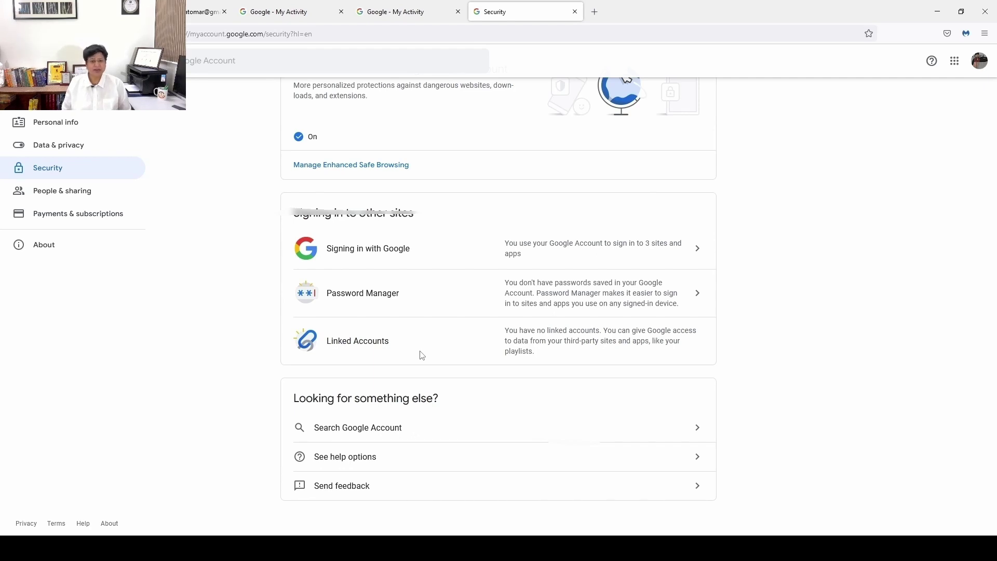
Open People & sharing and review the contacts settings, location sharing, profile visibility, business features and shared endorsements in ads.
click(66, 193)
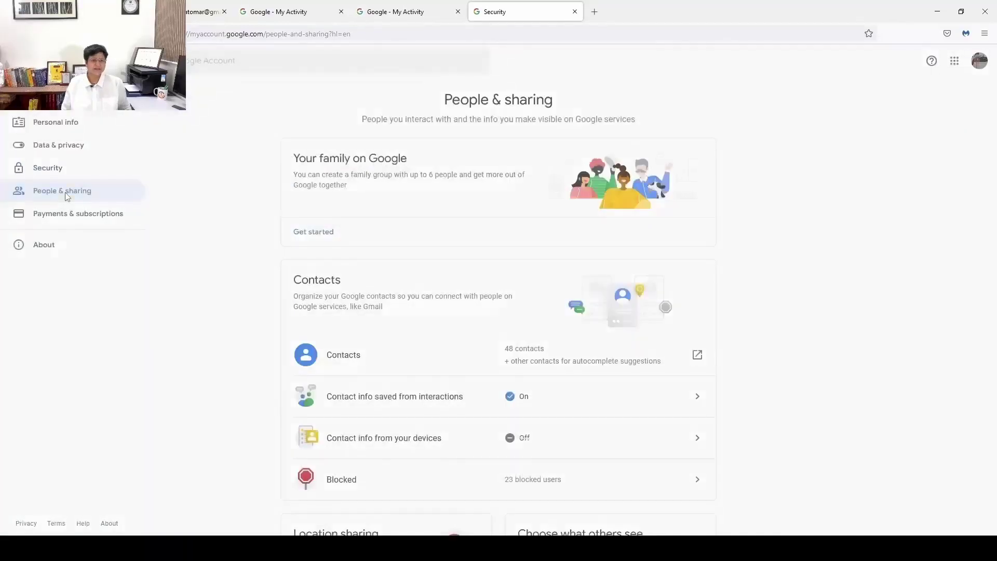
scroll(282, 233, down, 2)
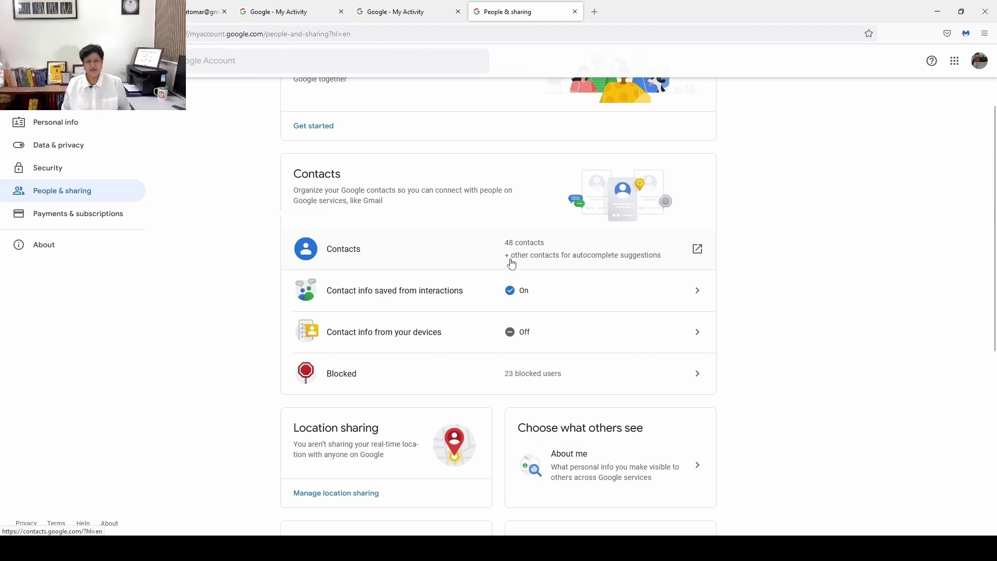
scroll(531, 265, down, 1)
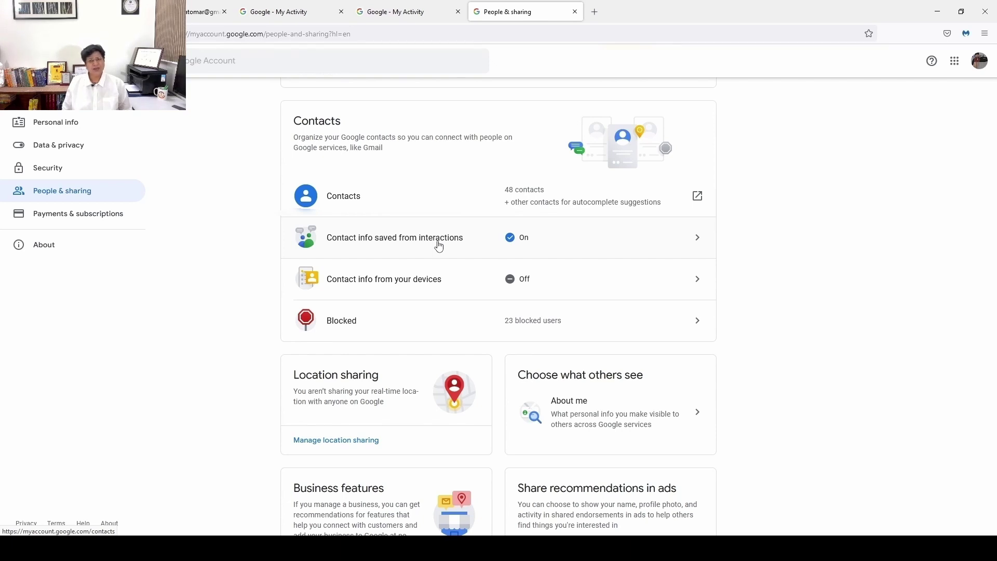
scroll(439, 246, down, 2)
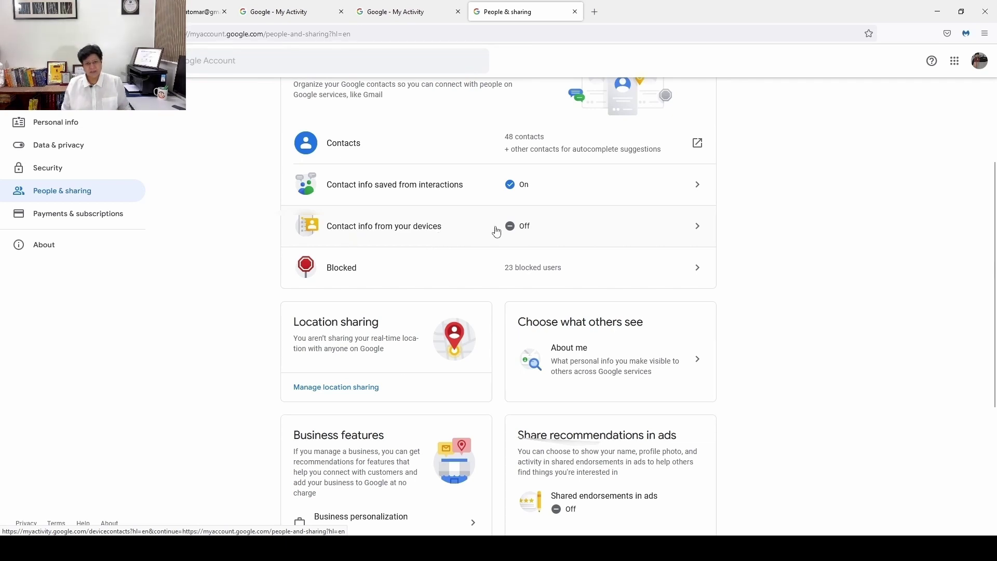
scroll(496, 232, down, 2)
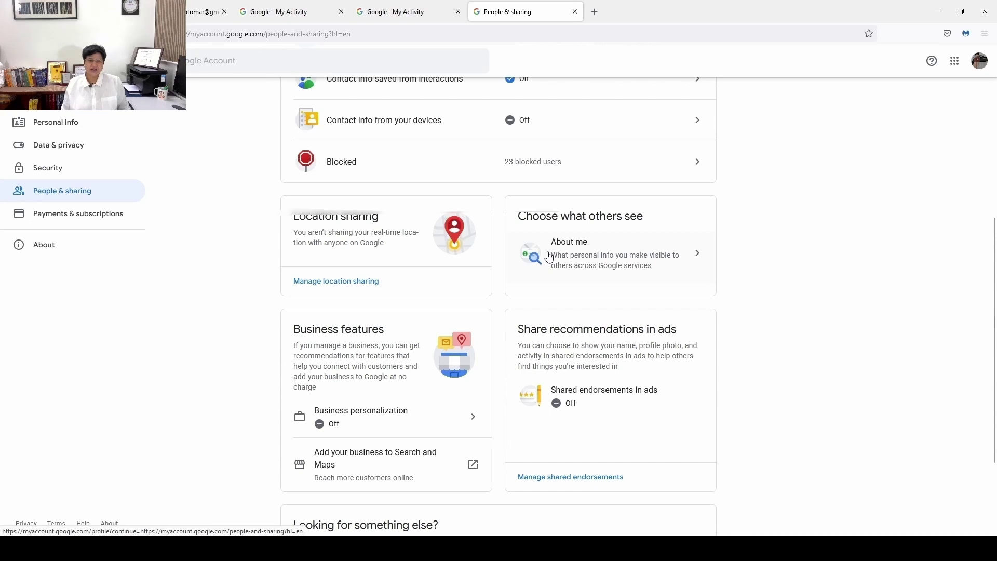
scroll(550, 257, down, 2)
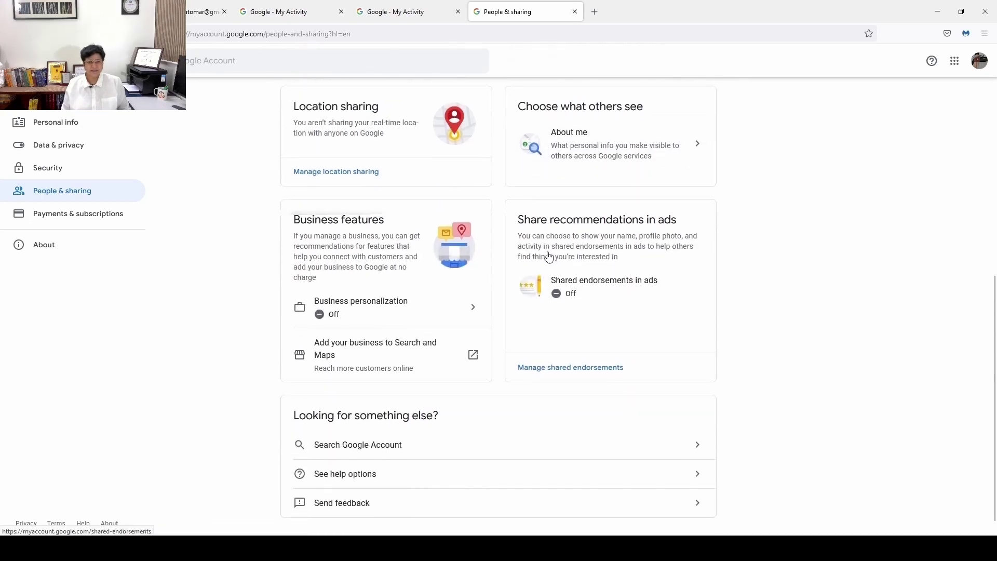
scroll(549, 257, down, 1)
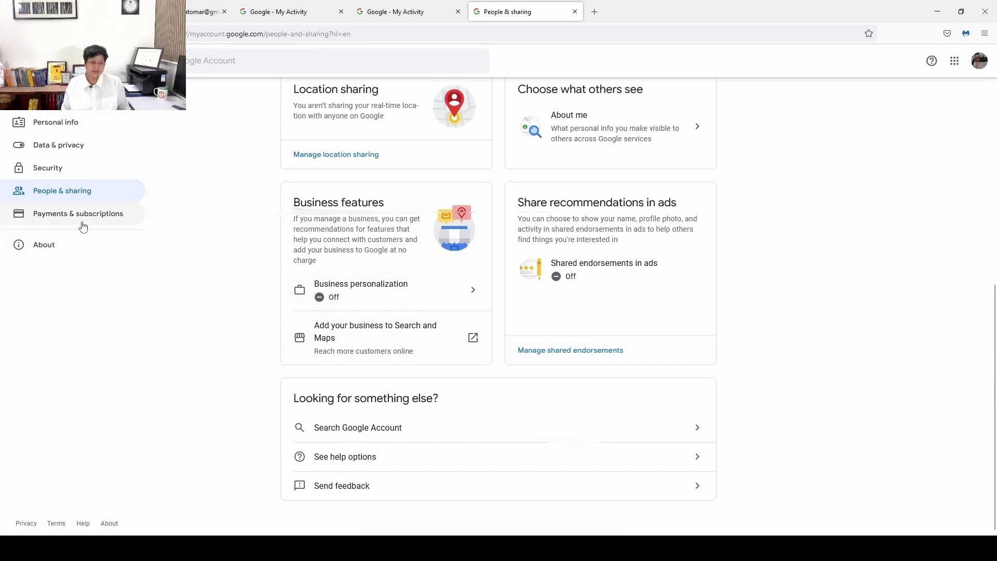
Open Payments & subscriptions and review its sections from payment methods to reservations, returning to the payment methods section.
click(50, 219)
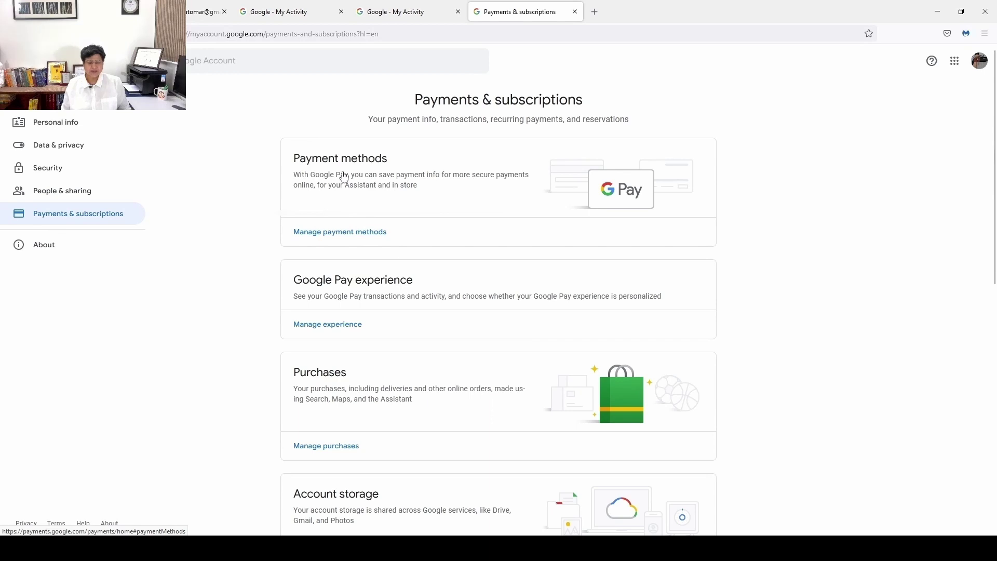
scroll(344, 174, down, 1)
scroll(344, 174, down, 5)
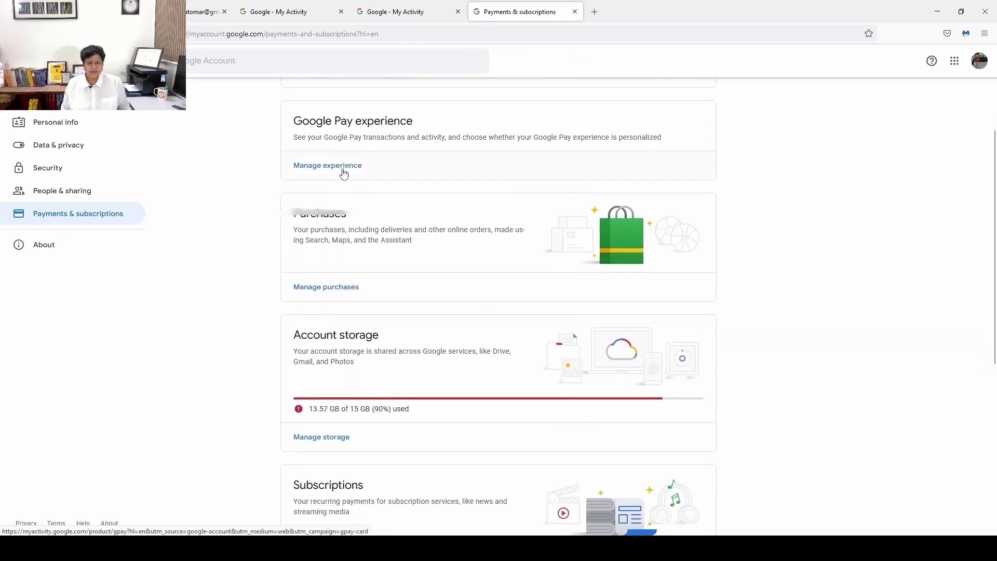
scroll(345, 173, down, 3)
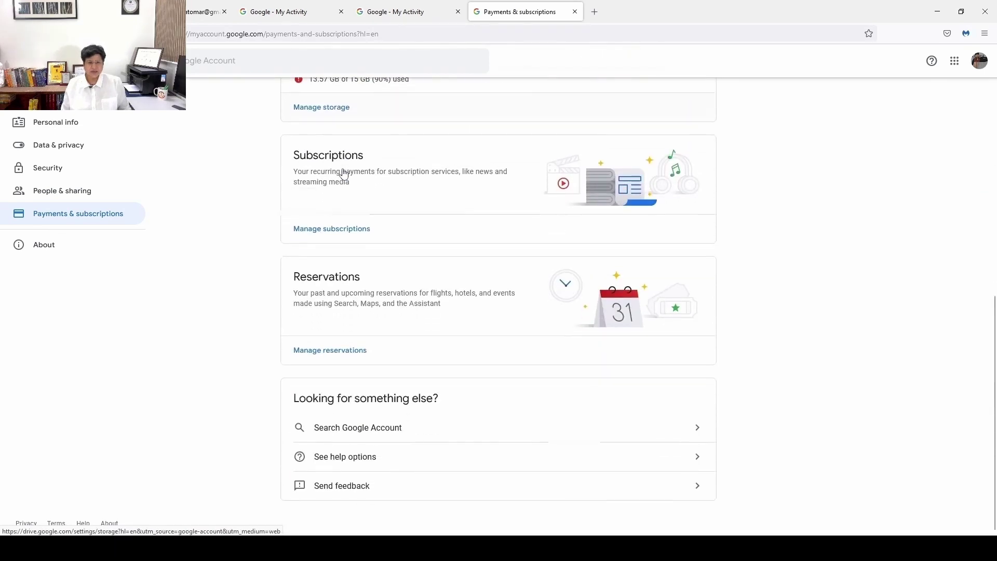
scroll(355, 252, up, 8)
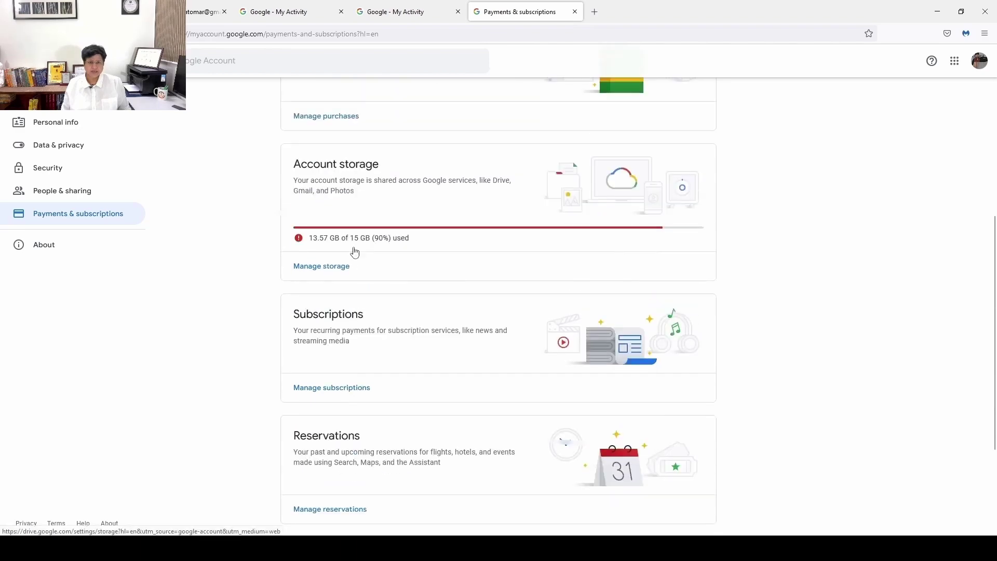
scroll(355, 252, up, 2)
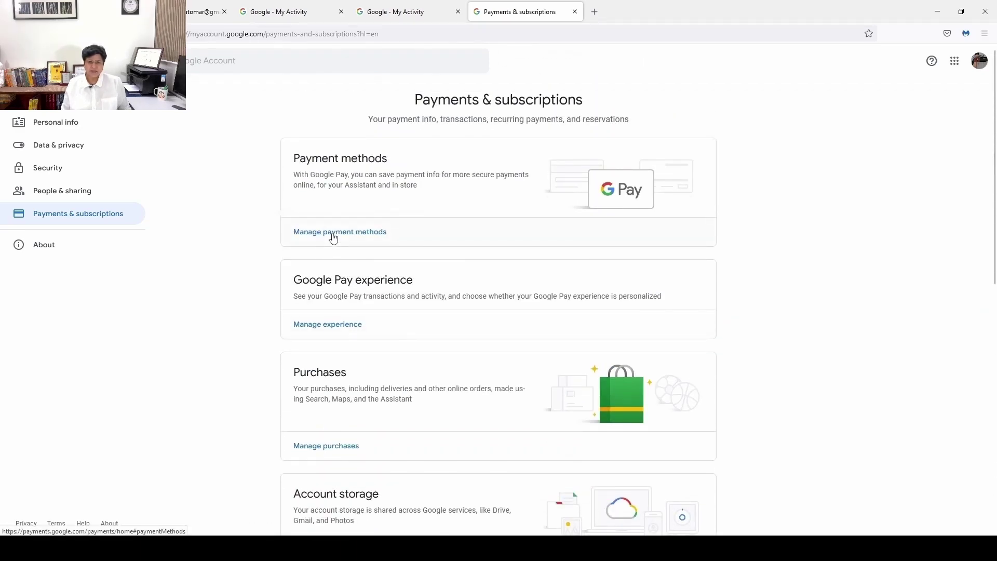
Open payment methods management, highlight the payments profile ID in the settings, view Subscriptions & services, and return to Payment methods.
click(342, 239)
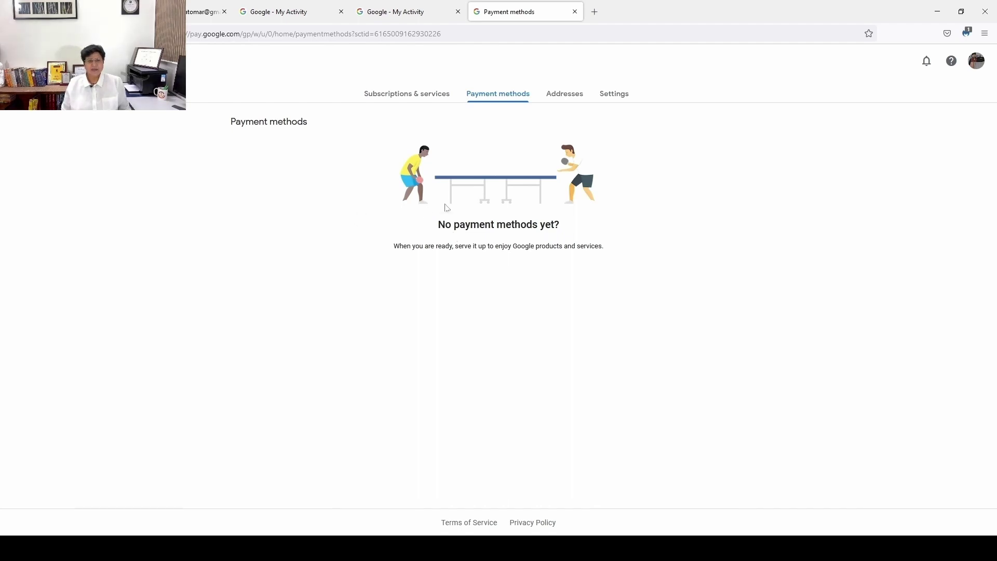
click(600, 96)
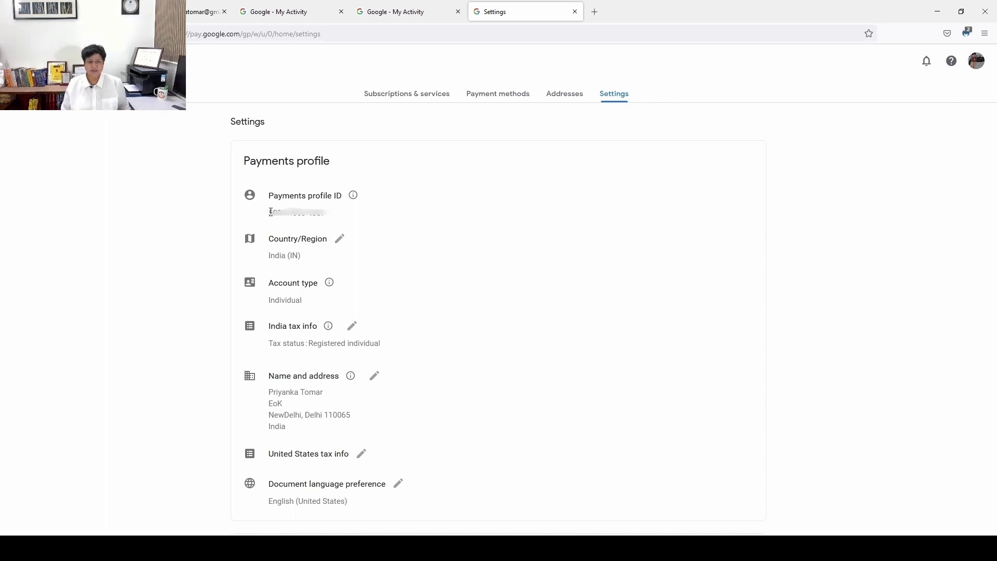
drag(271, 212, 336, 217)
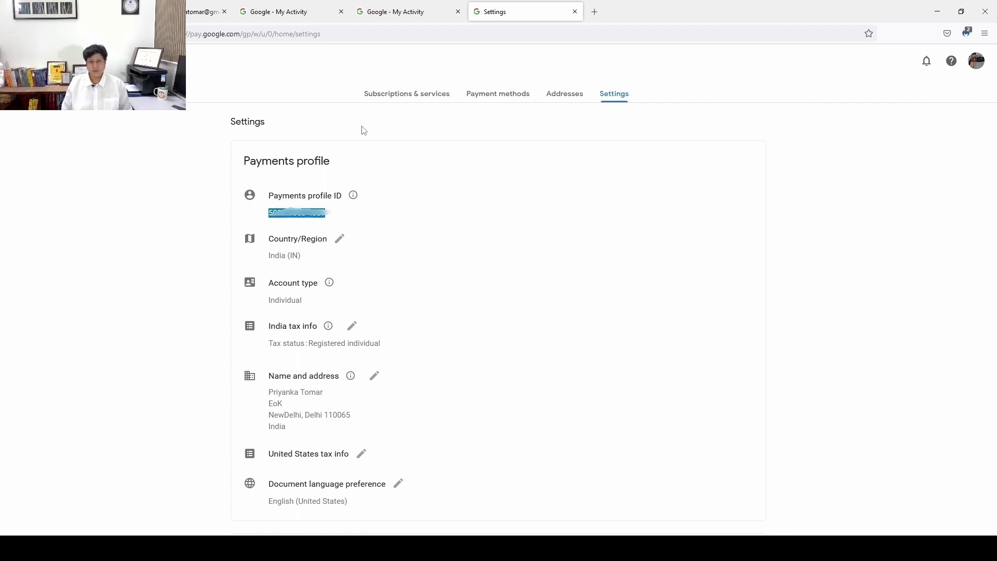
click(394, 99)
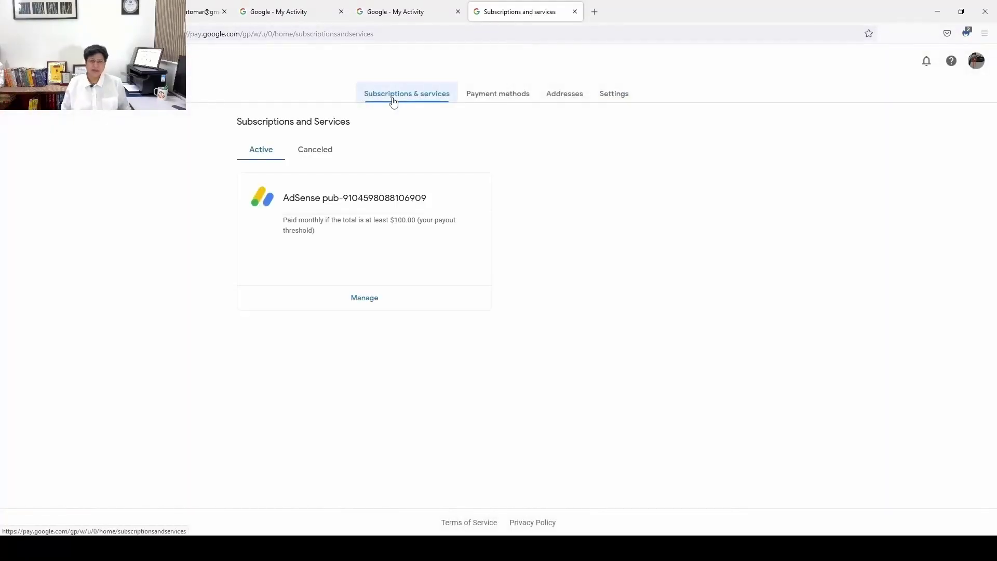
click(480, 94)
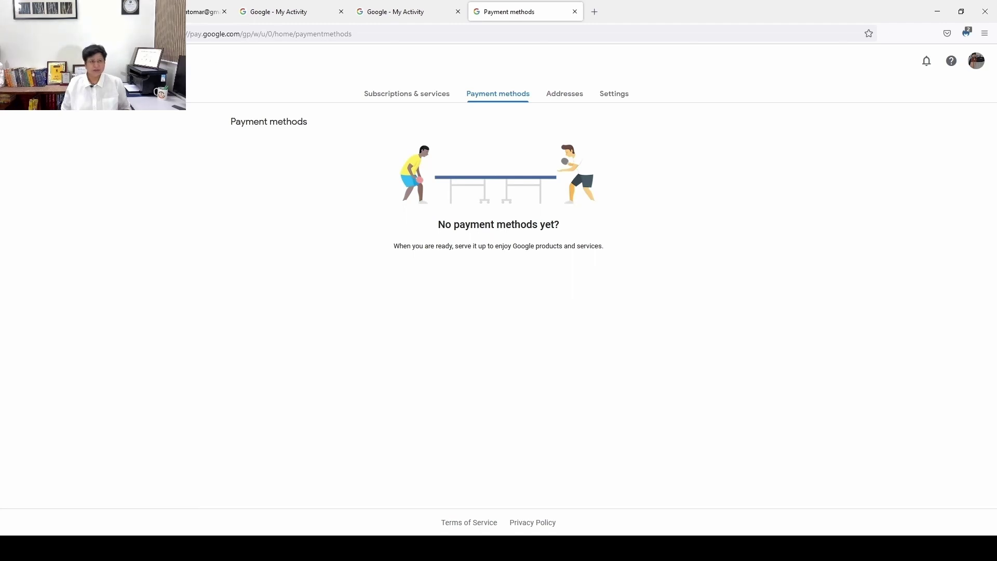
Switch back to the open activity controls page and return to the My Google Activity overview.
click(398, 14)
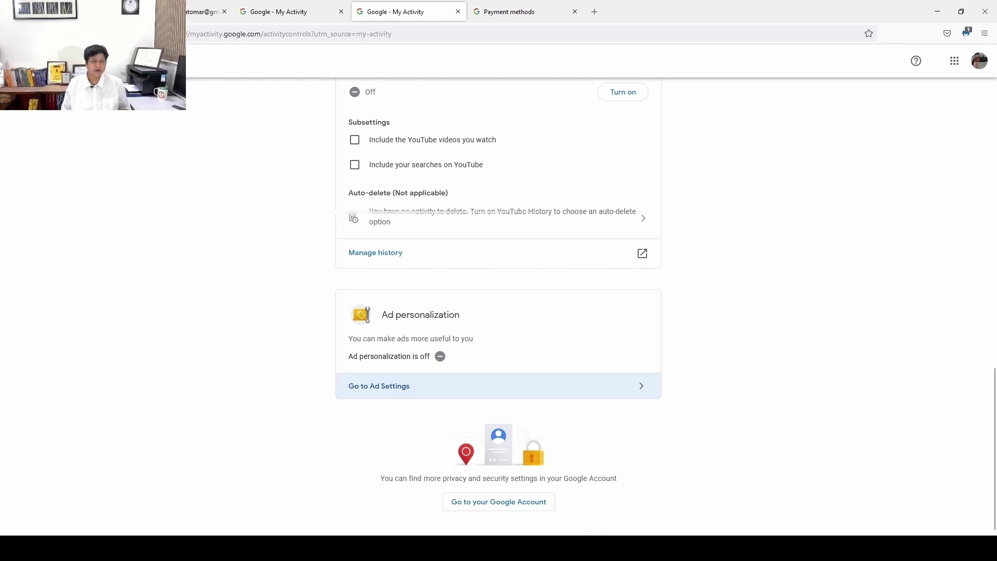
key(alt+Left)
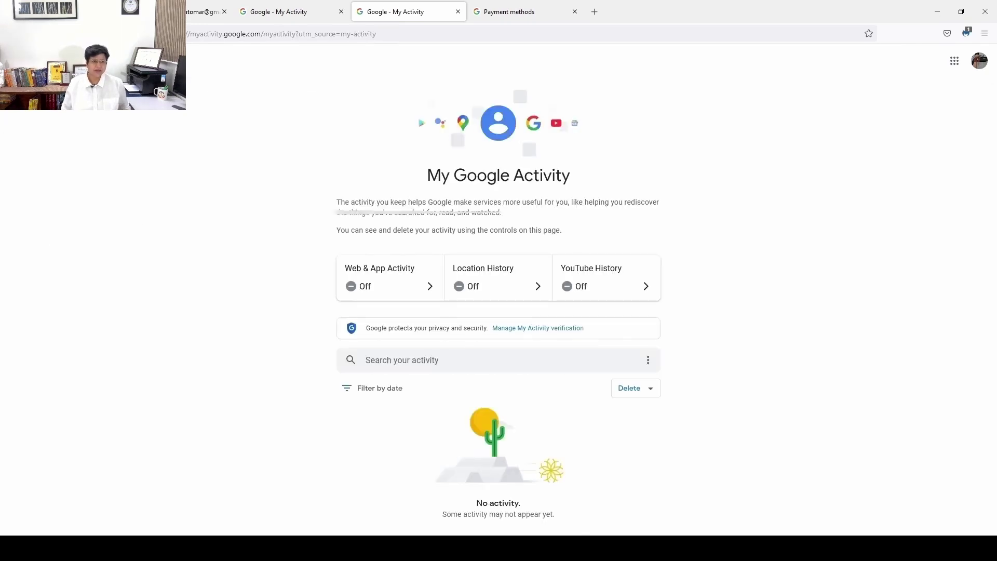